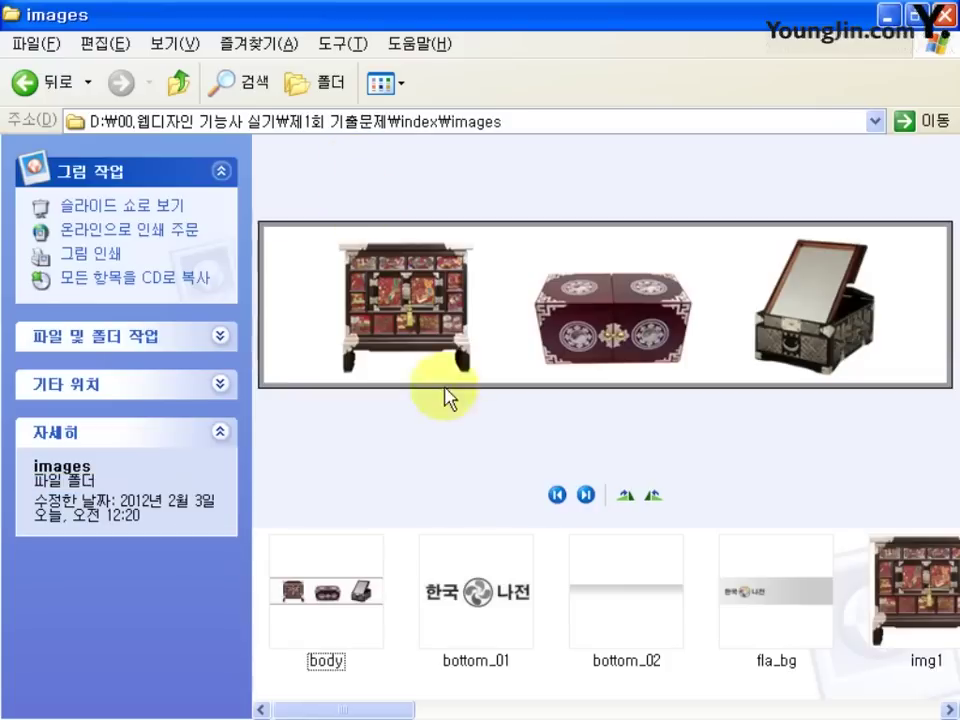
{"action": "left_click_drag", "start_coordinate": [398, 709], "coordinate": [439, 707]}
{"action": "left_click", "coordinate": [182, 90]}
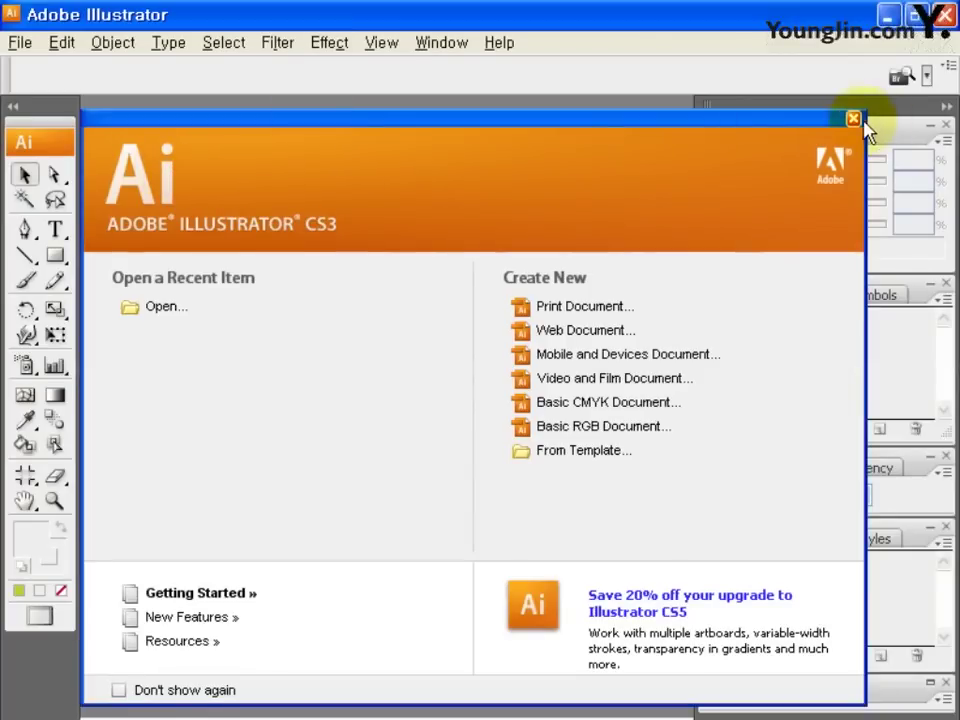
Step: In Illustrator, dismiss the welcome screen and create a portrait A4 document named "logo", 210 × 297 mm
{"action": "left_click", "coordinate": [853, 119]}
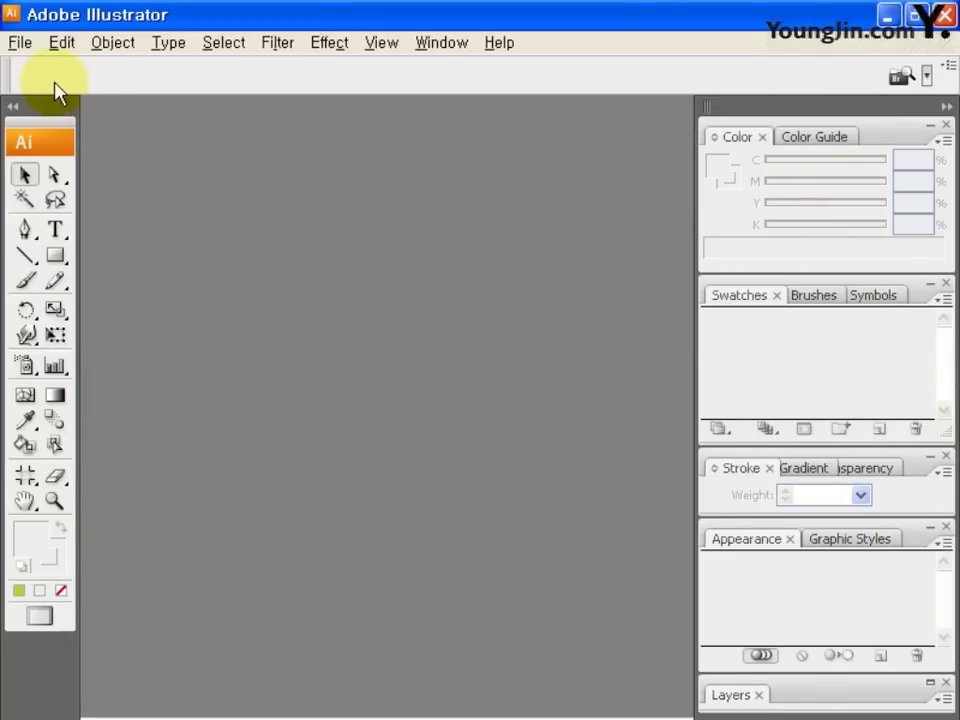
{"action": "left_click", "coordinate": [19, 45]}
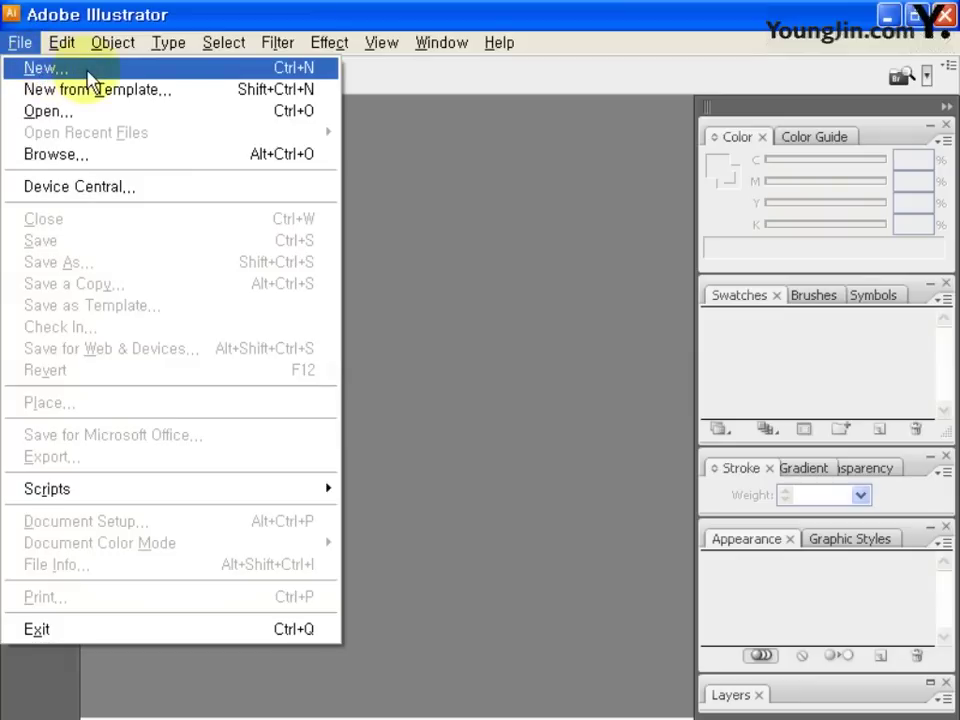
{"action": "left_click", "coordinate": [226, 70]}
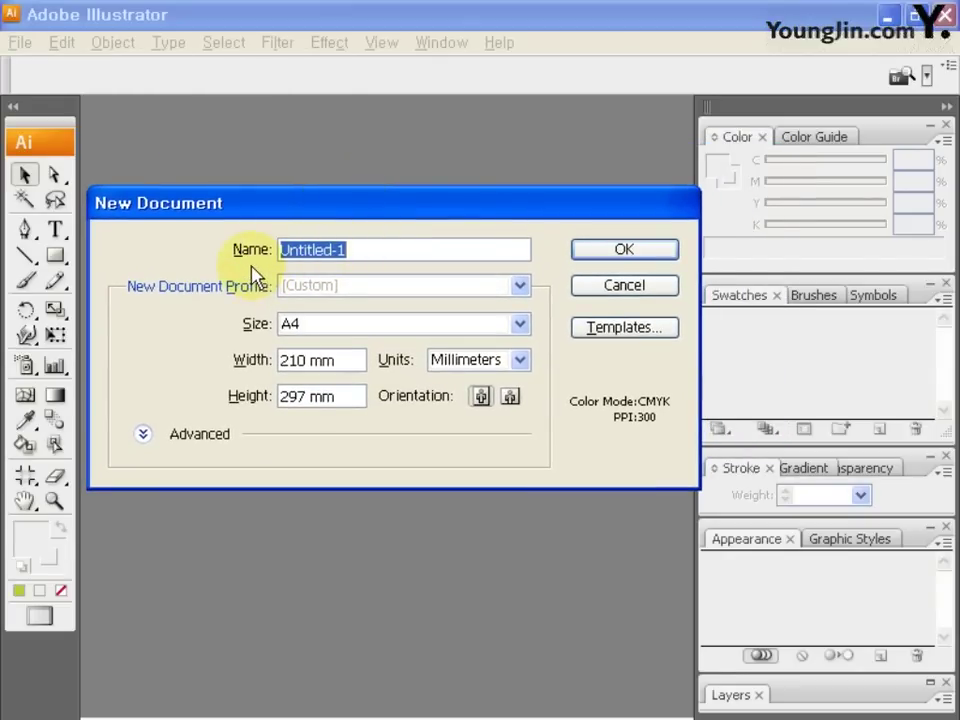
{"action": "key", "text": "BackSpace"}
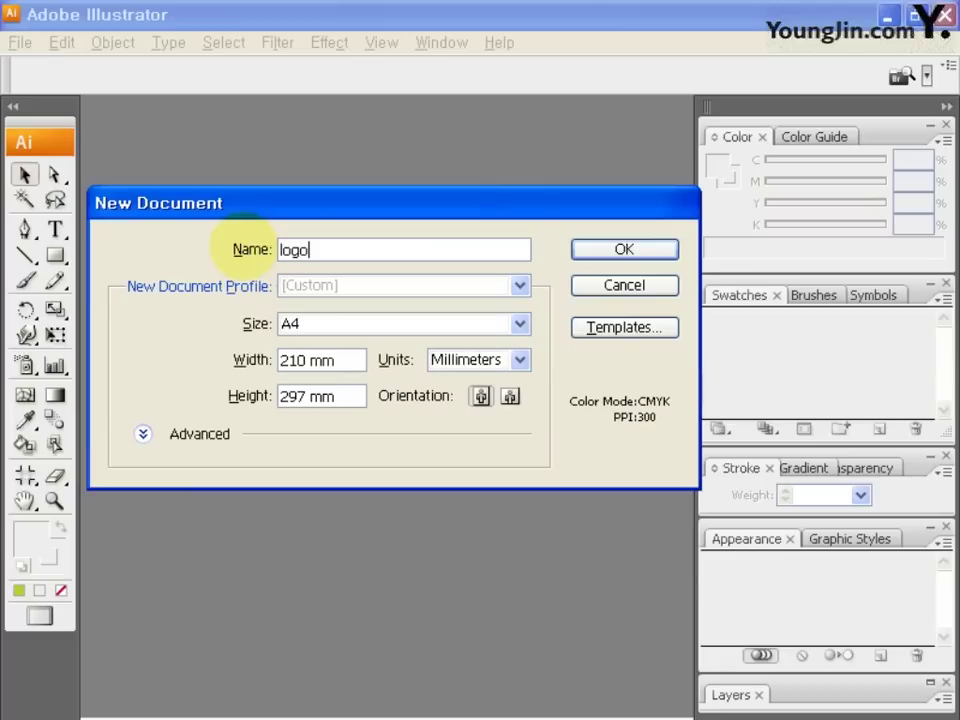
{"action": "key", "text": "Tab"}
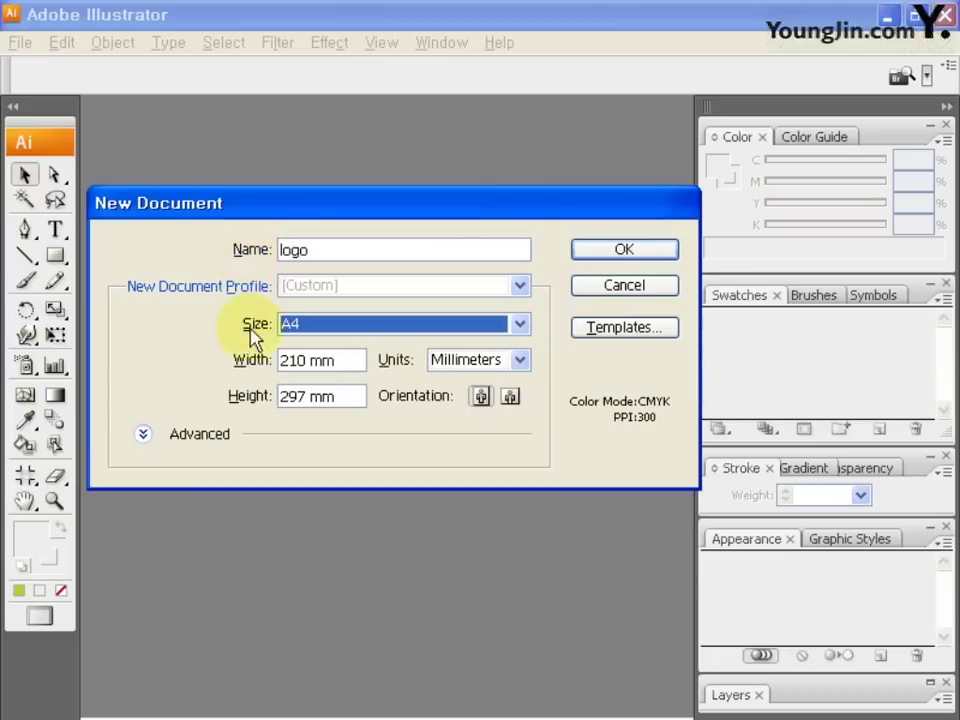
{"action": "key", "text": "Tab"}
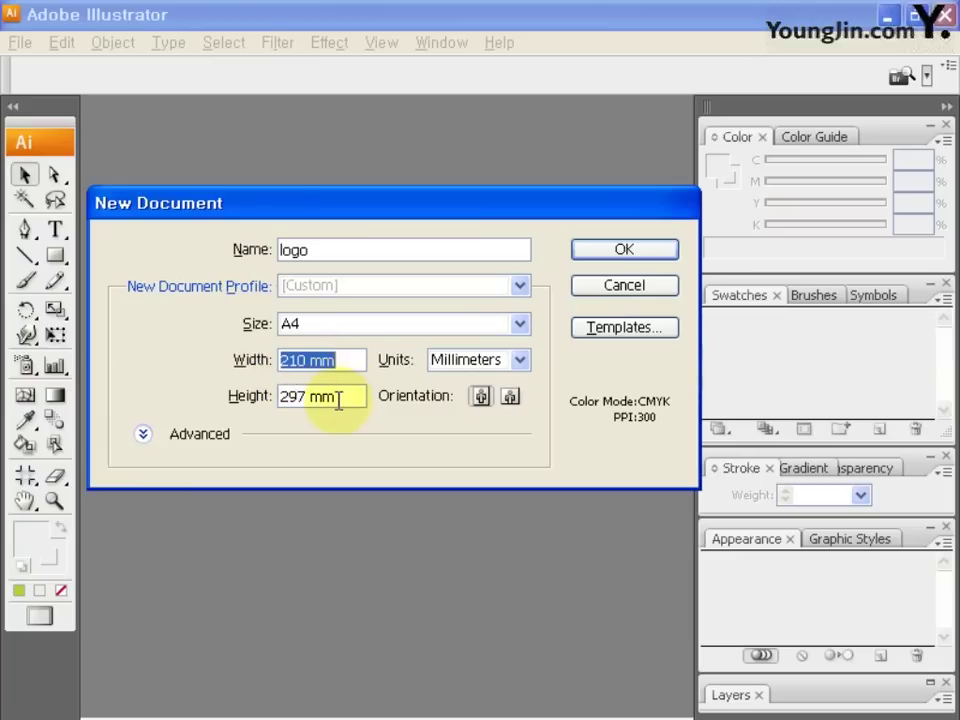
{"action": "key", "text": "Tab"}
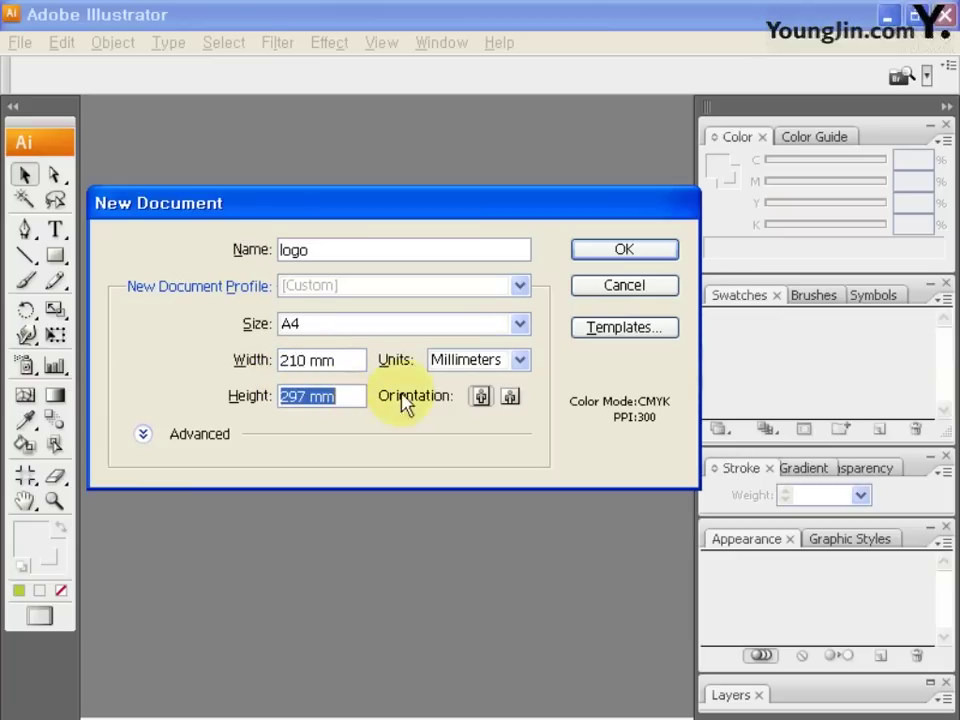
{"action": "left_click", "coordinate": [655, 250]}
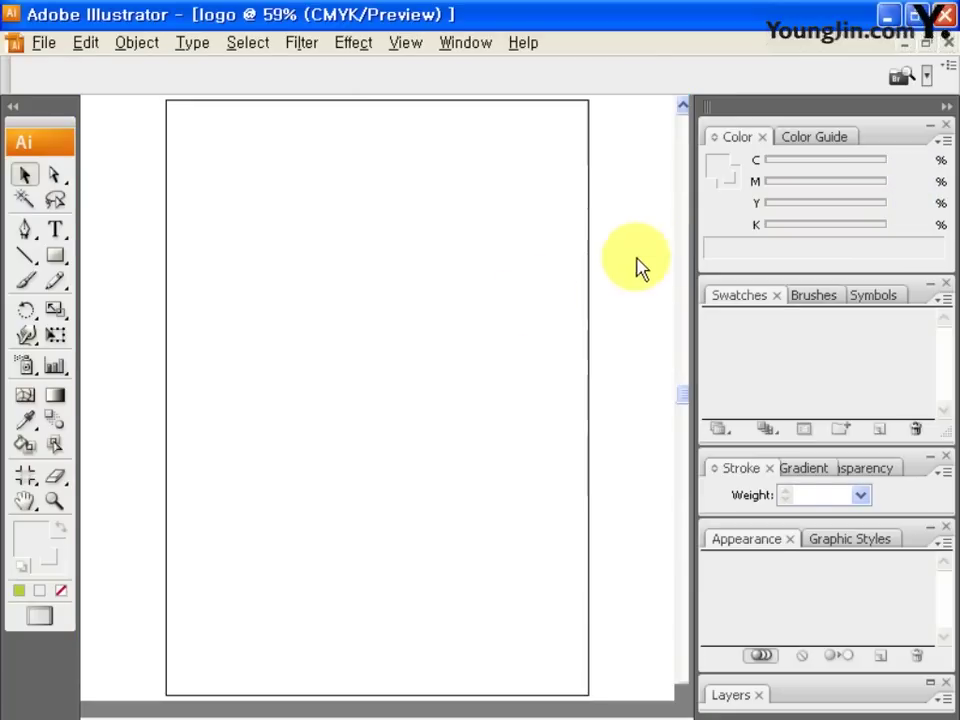
Step: Set no stroke and a green fill (C 81.96, M 10.59, Y 100, K 1.57), and activate the Ellipse tool
{"action": "double_click", "coordinate": [54, 501]}
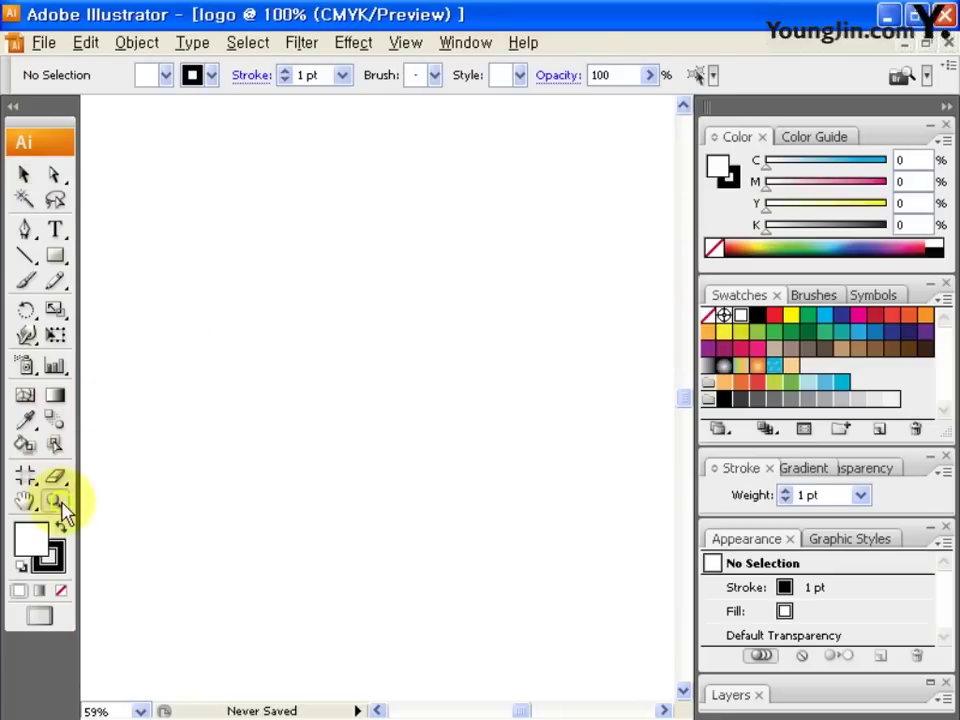
{"action": "left_click", "coordinate": [59, 591]}
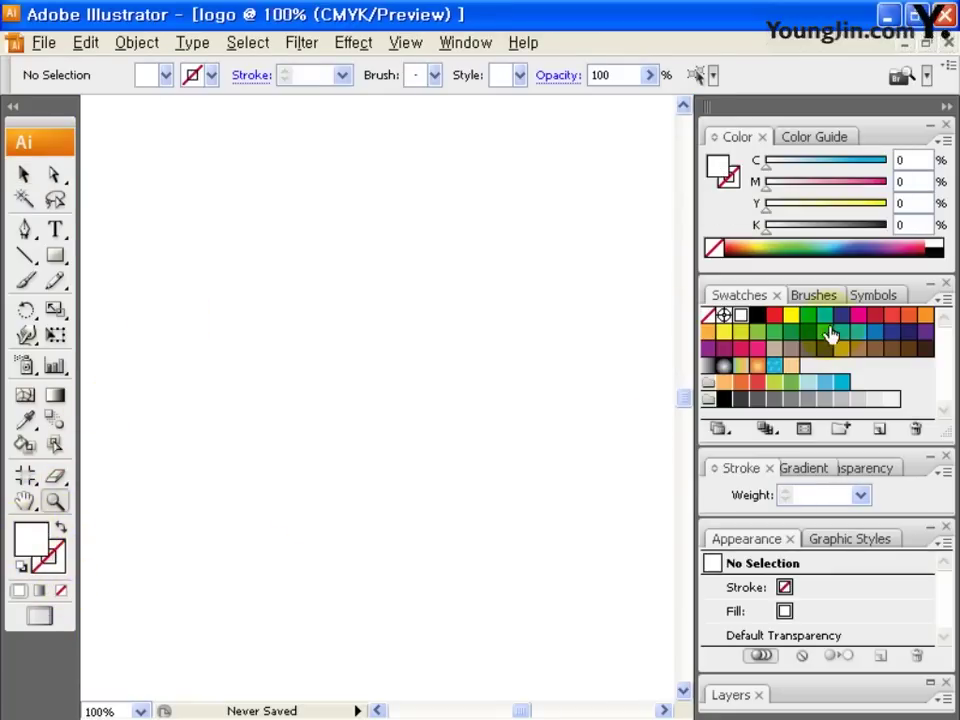
{"action": "left_click", "coordinate": [790, 246]}
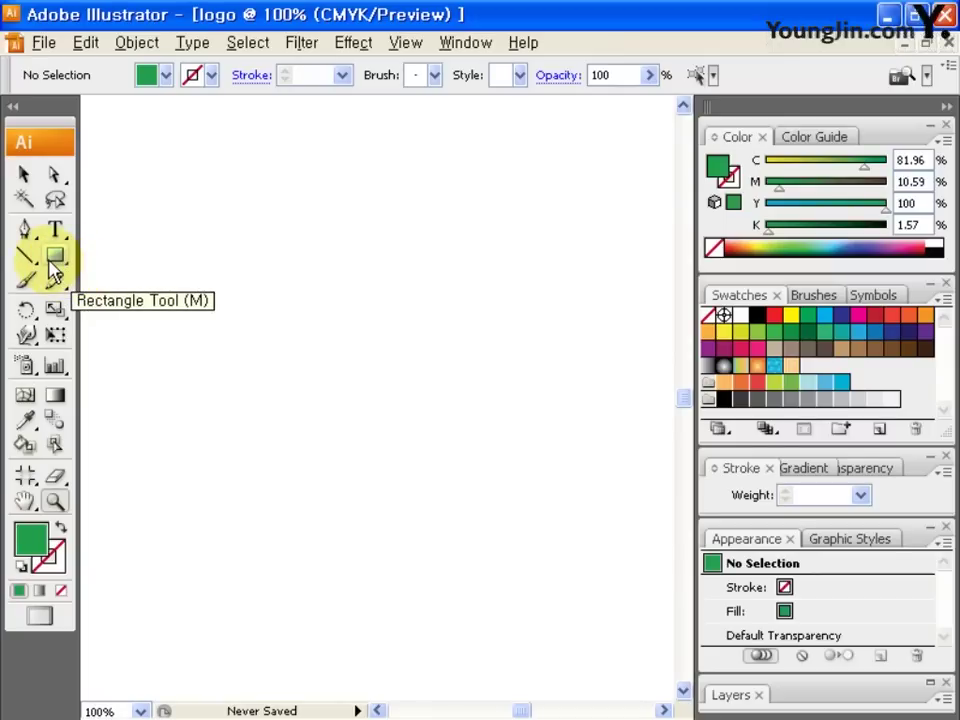
{"action": "left_click_drag", "start_coordinate": [55, 270], "coordinate": [129, 312]}
{"action": "left_click_drag", "start_coordinate": [231, 257], "coordinate": [372, 397]}
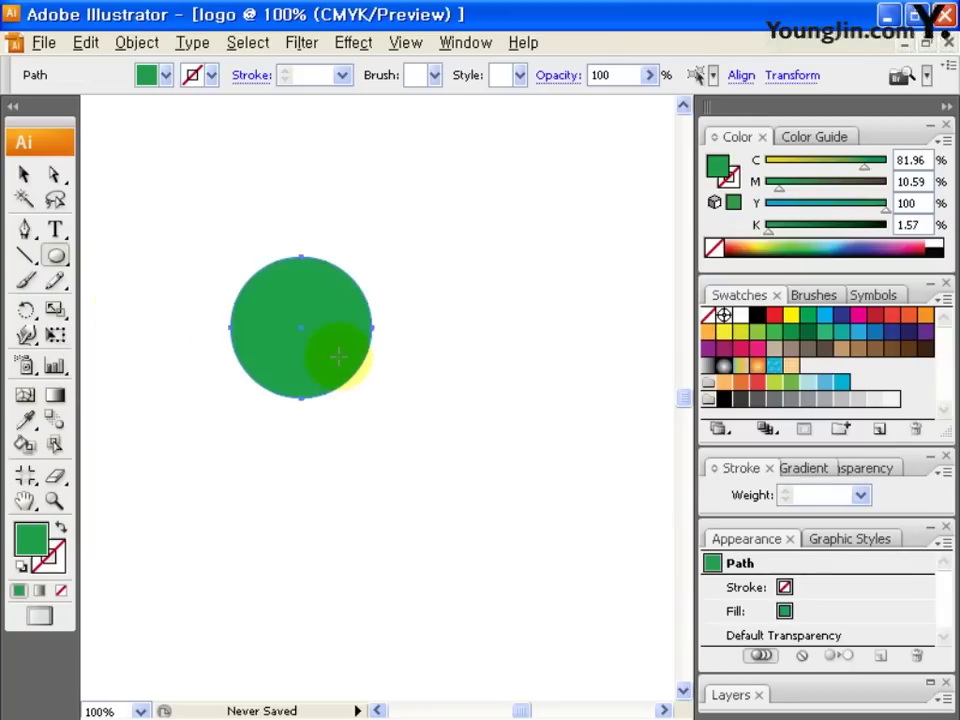
{"action": "left_click_drag", "start_coordinate": [335, 352], "coordinate": [351, 383]}
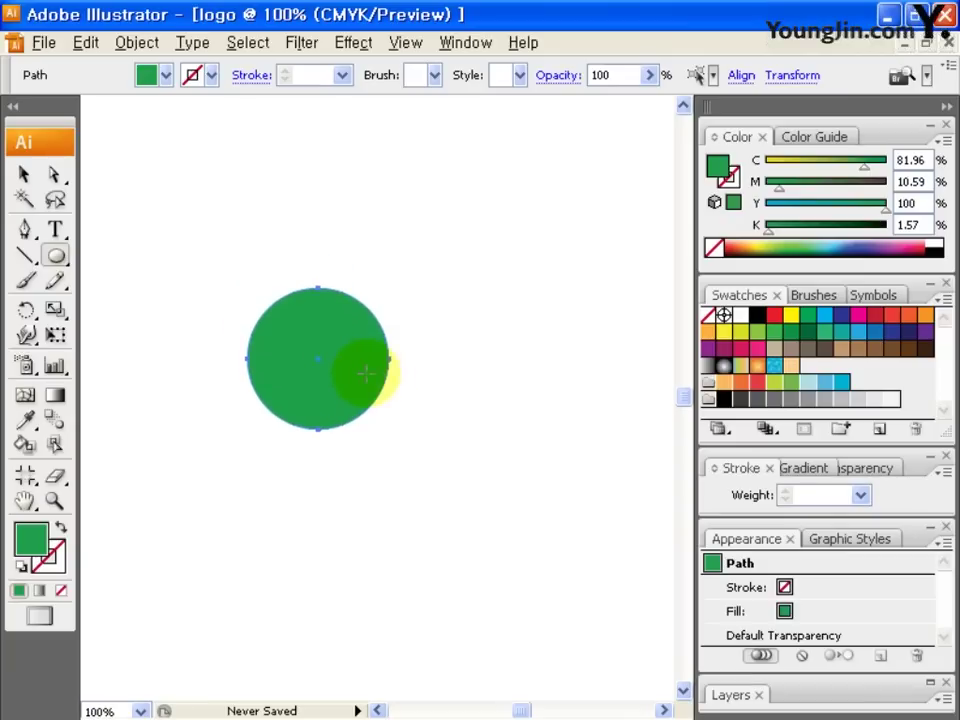
{"action": "key", "text": "Delete"}
Step: Draw a perfect green circle near the middle of the visible page and display the artwork in Outline mode
{"action": "left_click_drag", "start_coordinate": [306, 317], "coordinate": [420, 435]}
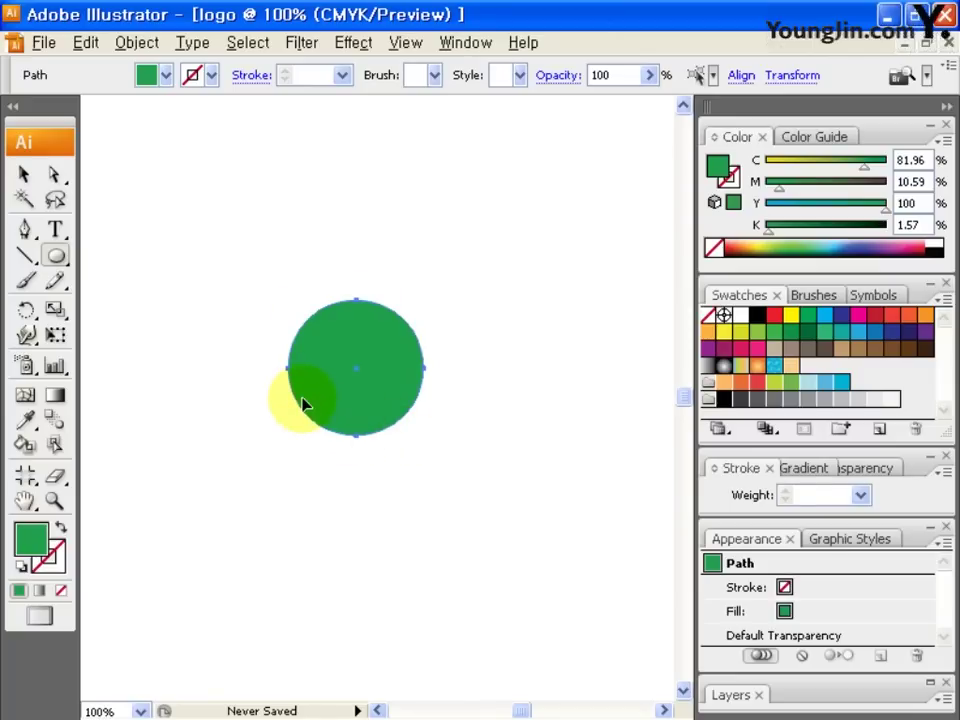
{"action": "left_click", "coordinate": [305, 404], "text": "ctrl"}
{"action": "key", "text": "ctrl+y"}
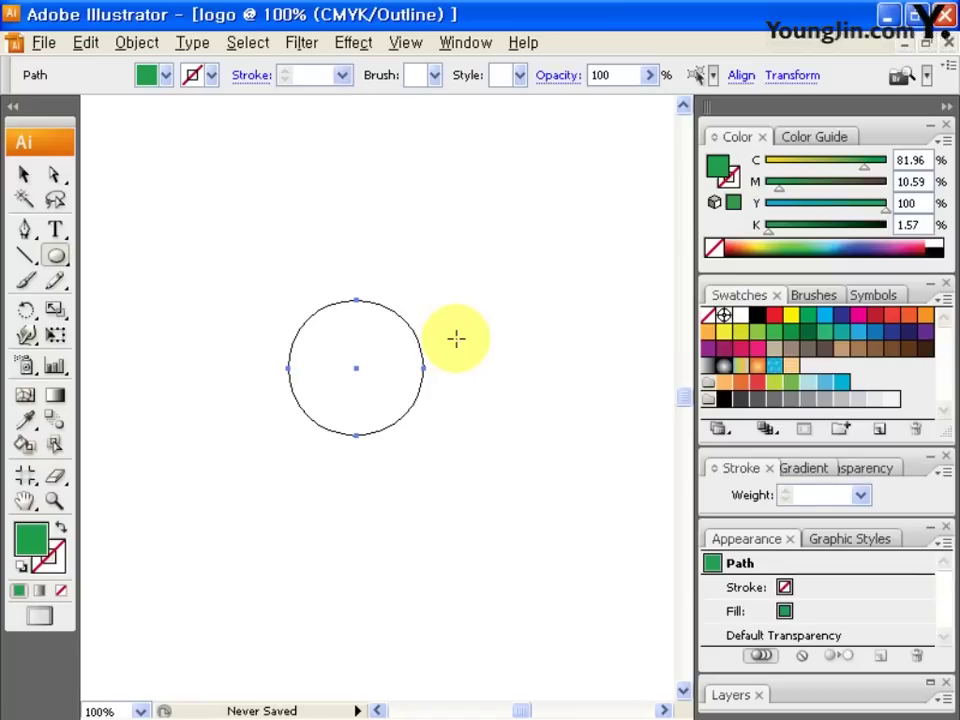
Step: Make a copy of the circle scaled uniformly to 50% using the Scale transformation
{"action": "right_click", "coordinate": [245, 234]}
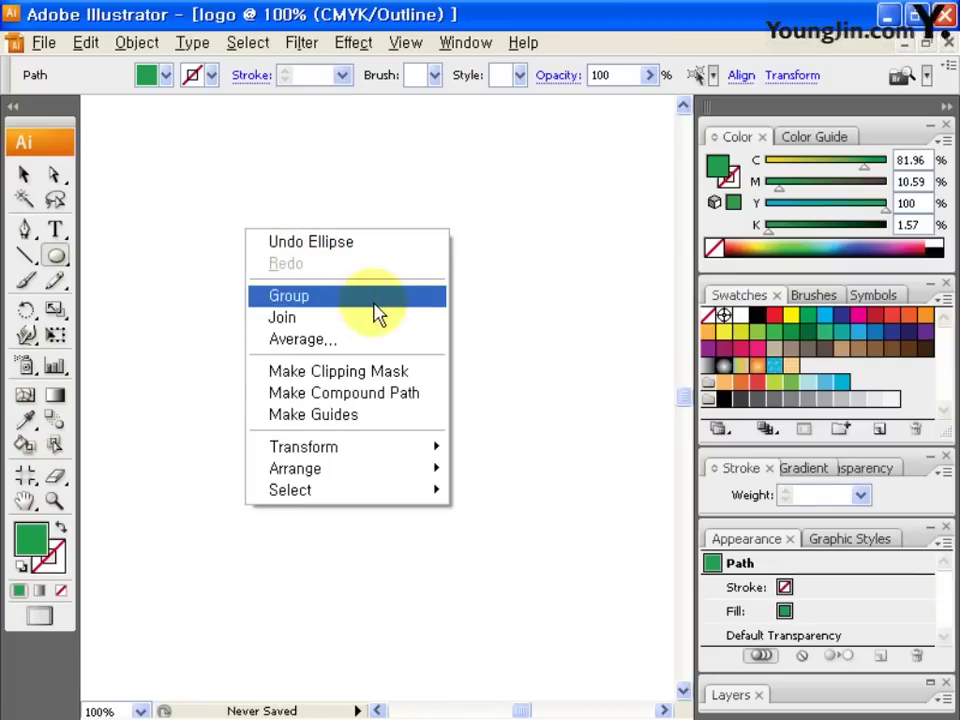
{"action": "mouse_move", "coordinate": [300, 450]}
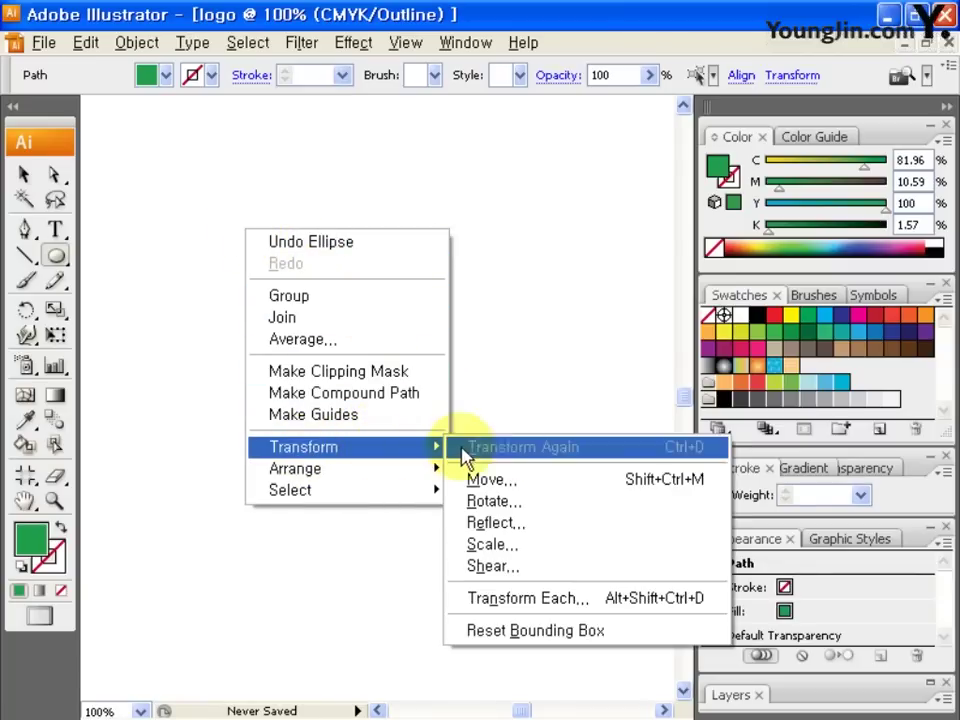
{"action": "left_click", "coordinate": [568, 545]}
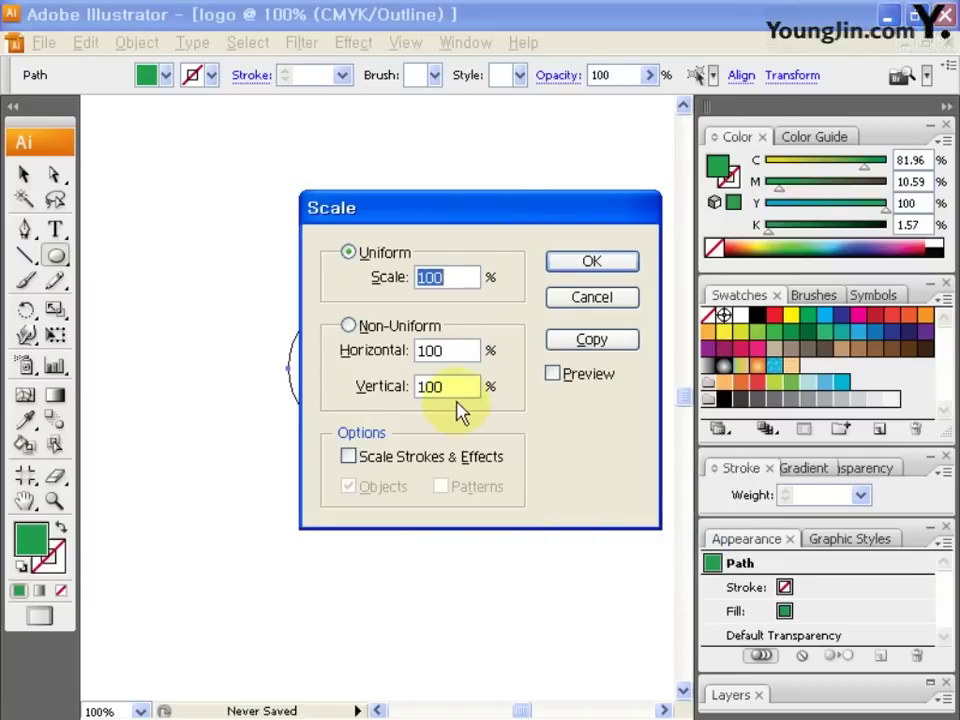
{"action": "left_click_drag", "start_coordinate": [508, 214], "coordinate": [432, 237]}
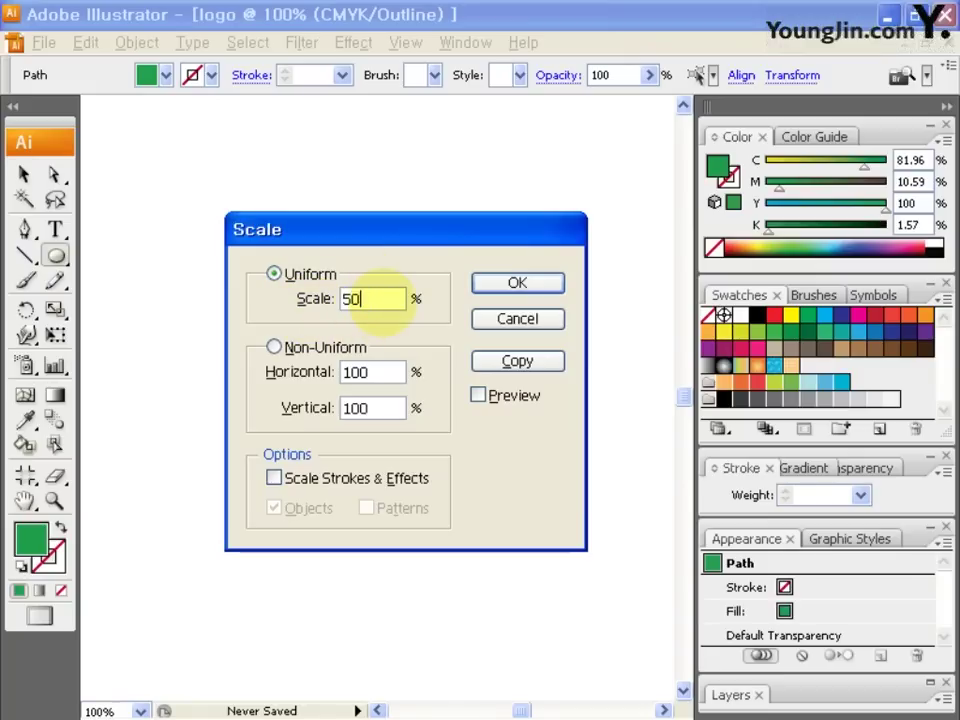
{"action": "left_click", "coordinate": [535, 364]}
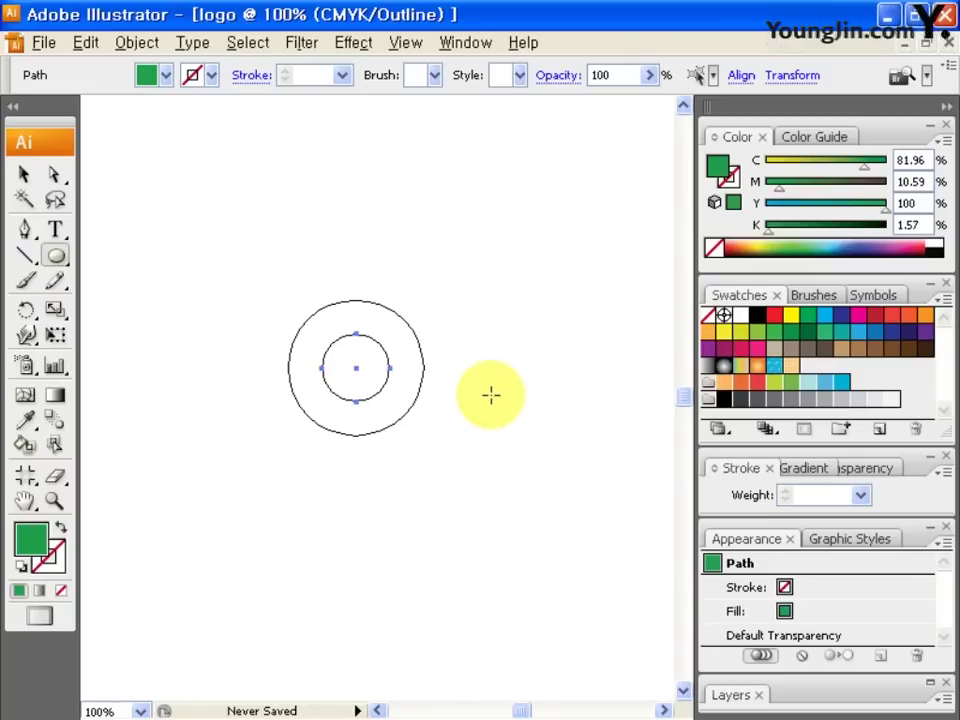
Step: Select both circles and align their left edges so the small one touches the large one's inner left side
{"action": "key", "text": "ctrl+space"}
{"action": "left_click_drag", "start_coordinate": [208, 264], "coordinate": [527, 519]}
{"action": "left_click_drag", "start_coordinate": [353, 416], "coordinate": [372, 456]}
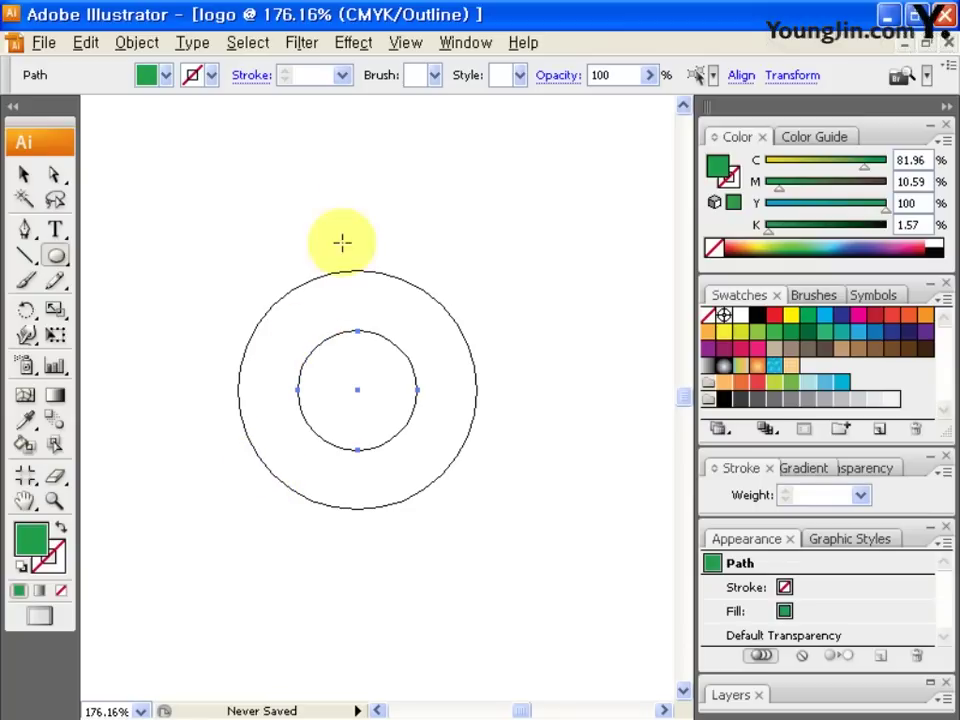
{"action": "left_click", "coordinate": [466, 44]}
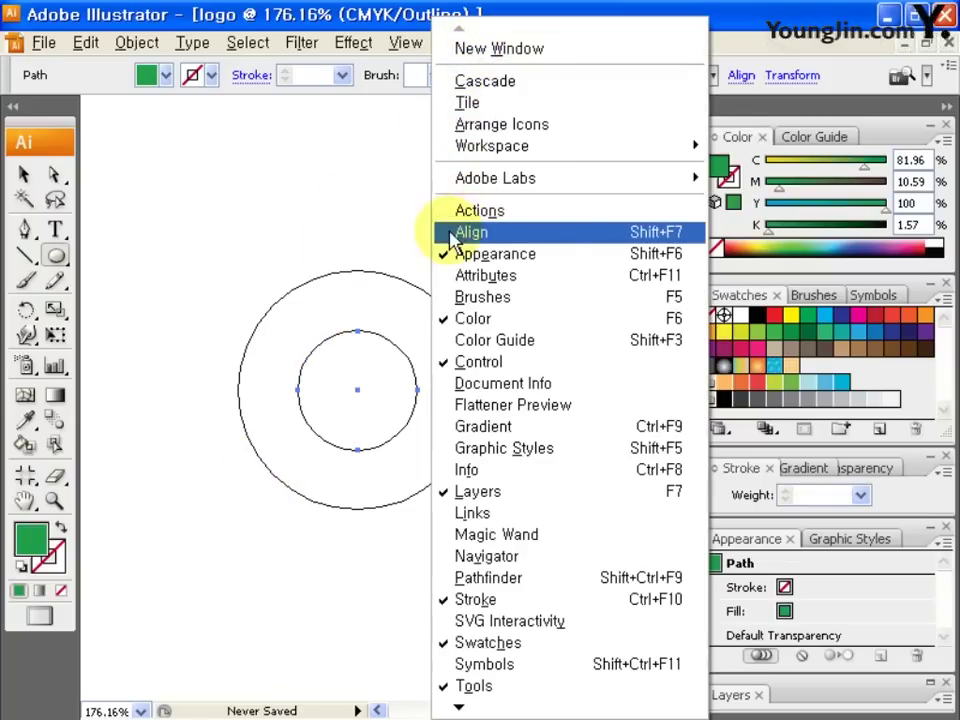
{"action": "left_click", "coordinate": [592, 236]}
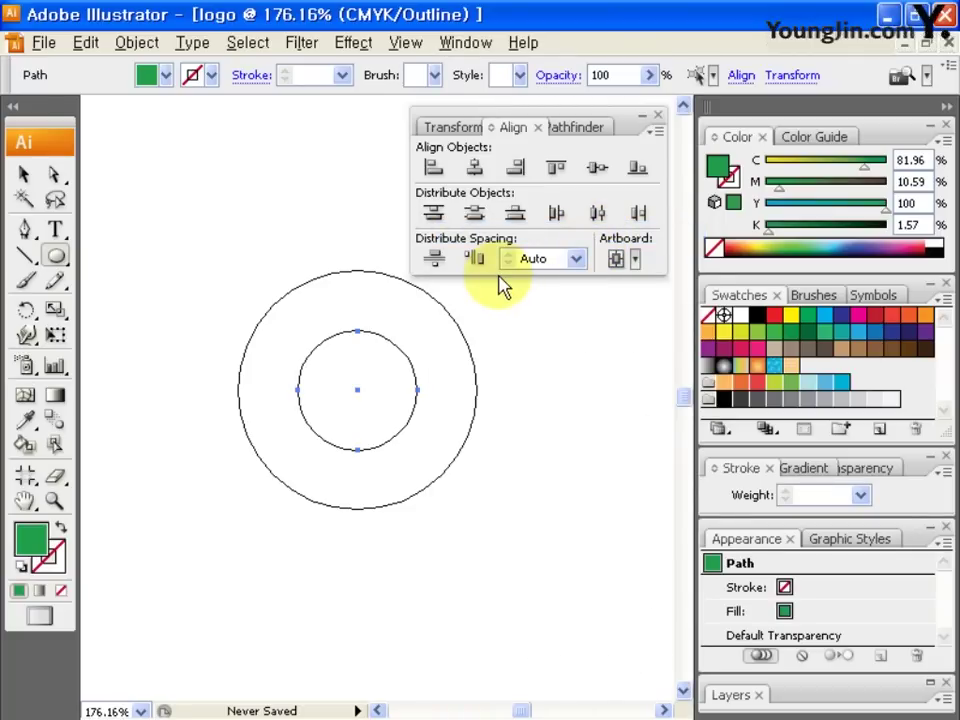
{"action": "left_click", "coordinate": [24, 175]}
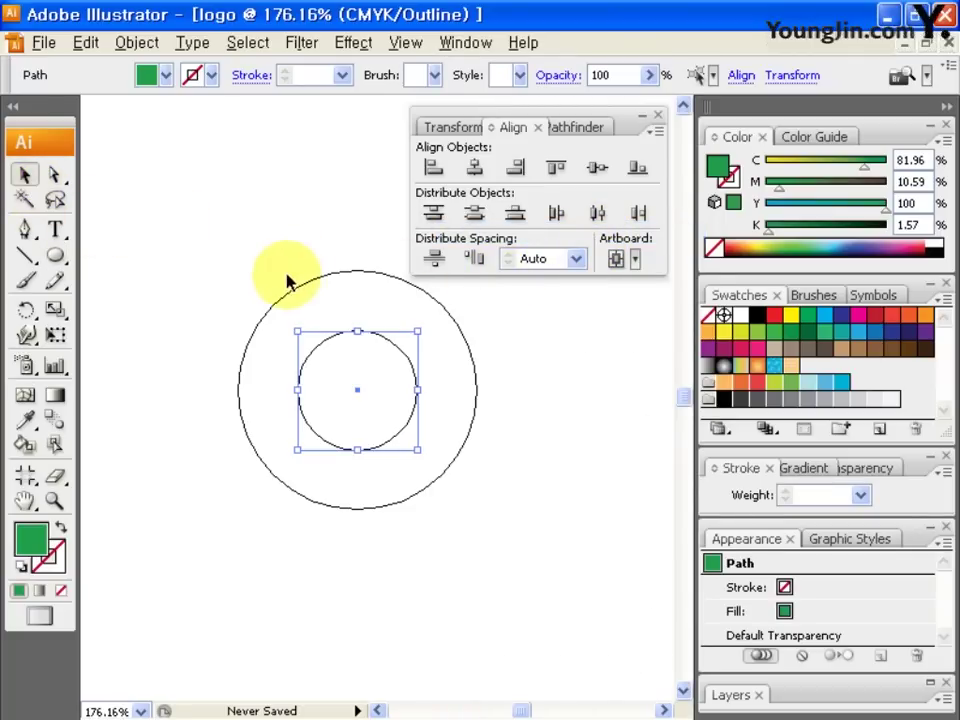
{"action": "left_click_drag", "start_coordinate": [191, 244], "coordinate": [550, 568]}
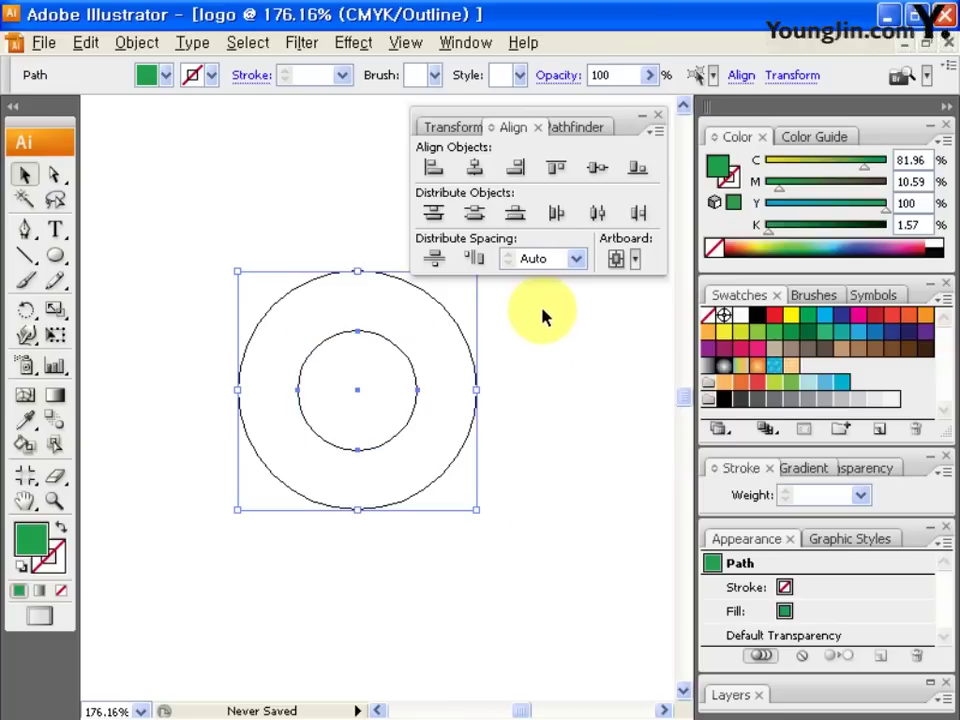
{"action": "left_click", "coordinate": [432, 168]}
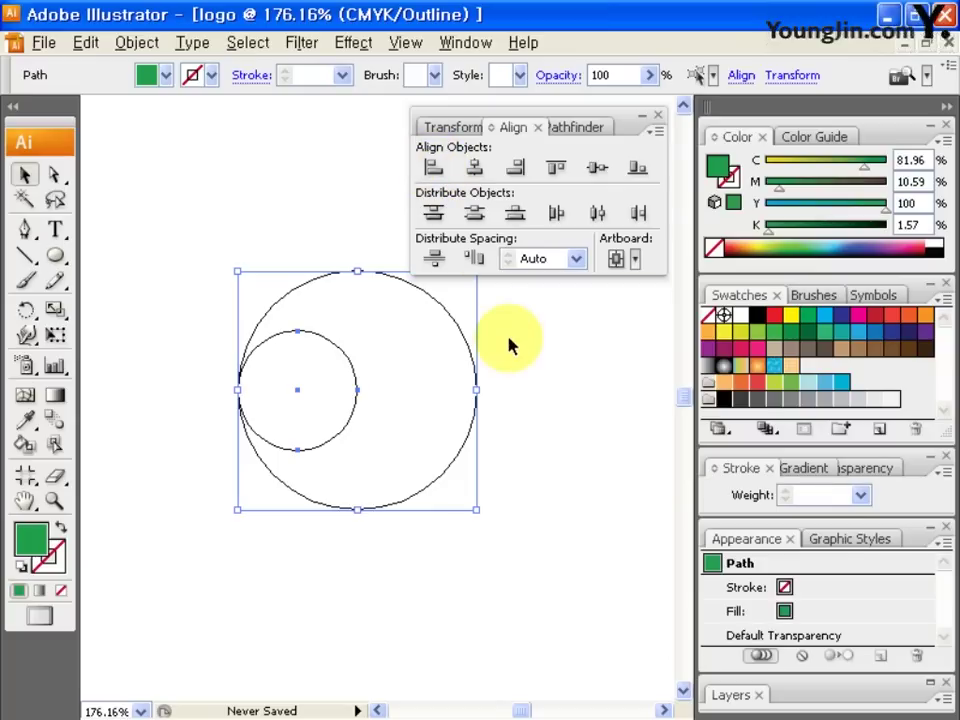
Step: Make a copy of the small circle rotated 180° about its right anchor point, the large circle's centre
{"action": "left_click_drag", "start_coordinate": [407, 360], "coordinate": [408, 404]}
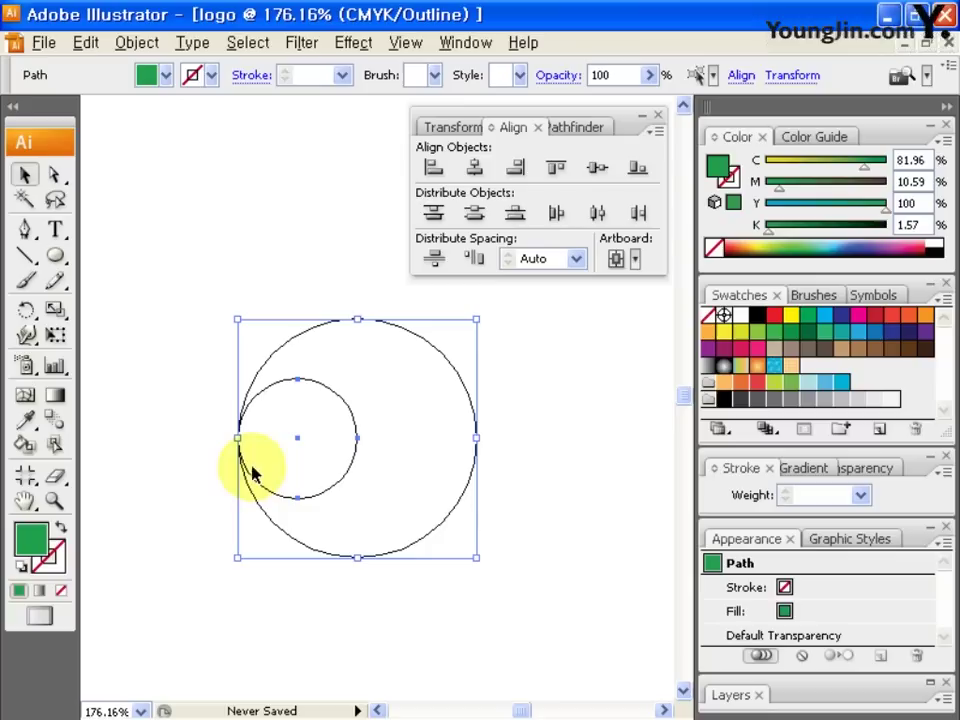
{"action": "left_click", "coordinate": [236, 410]}
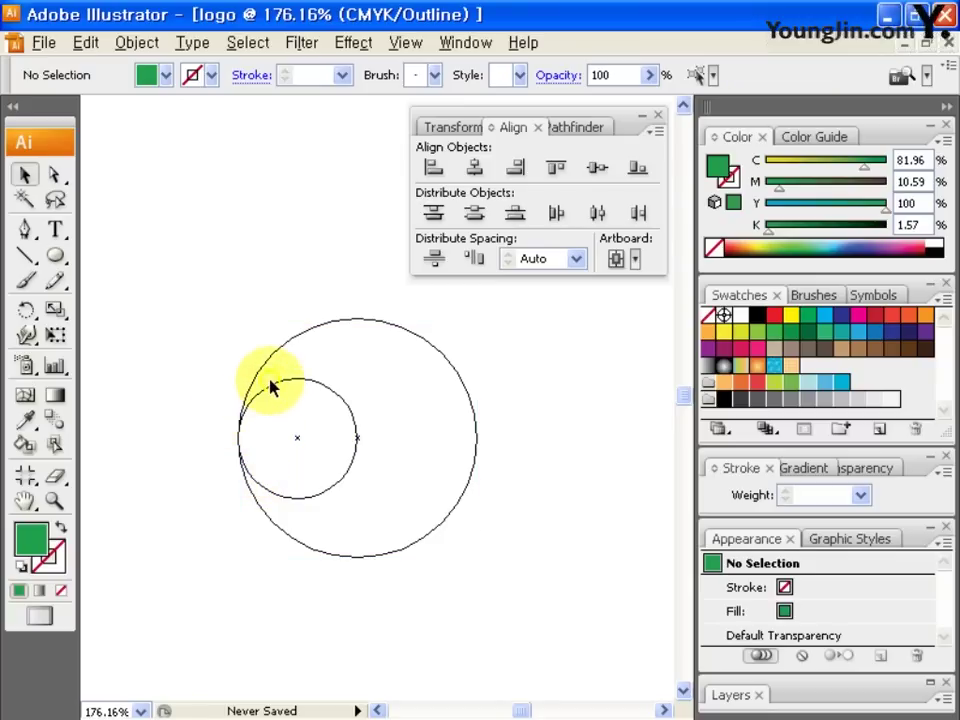
{"action": "left_click", "coordinate": [278, 388]}
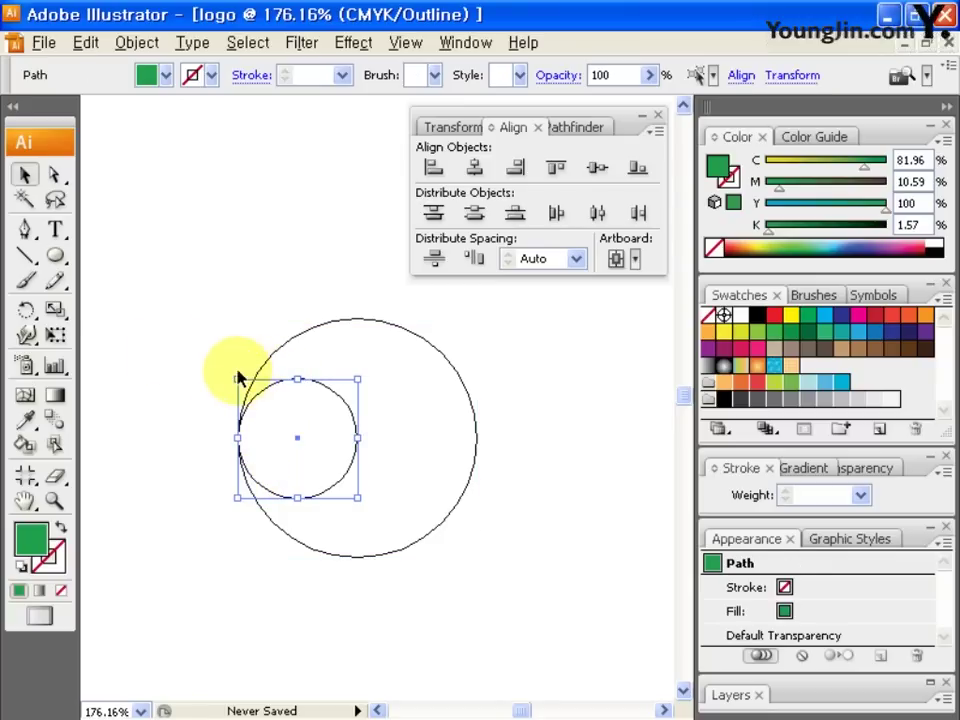
{"action": "left_click_drag", "start_coordinate": [26, 310], "coordinate": [101, 315]}
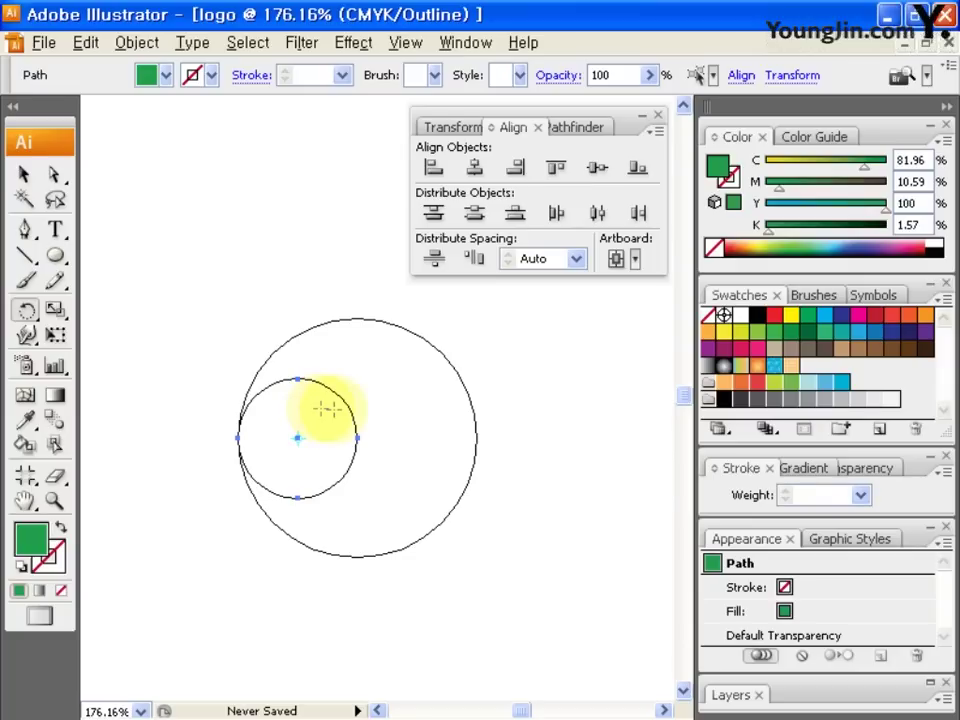
{"action": "key", "text": "ctrl+space"}
{"action": "left_click_drag", "start_coordinate": [221, 313], "coordinate": [539, 603]}
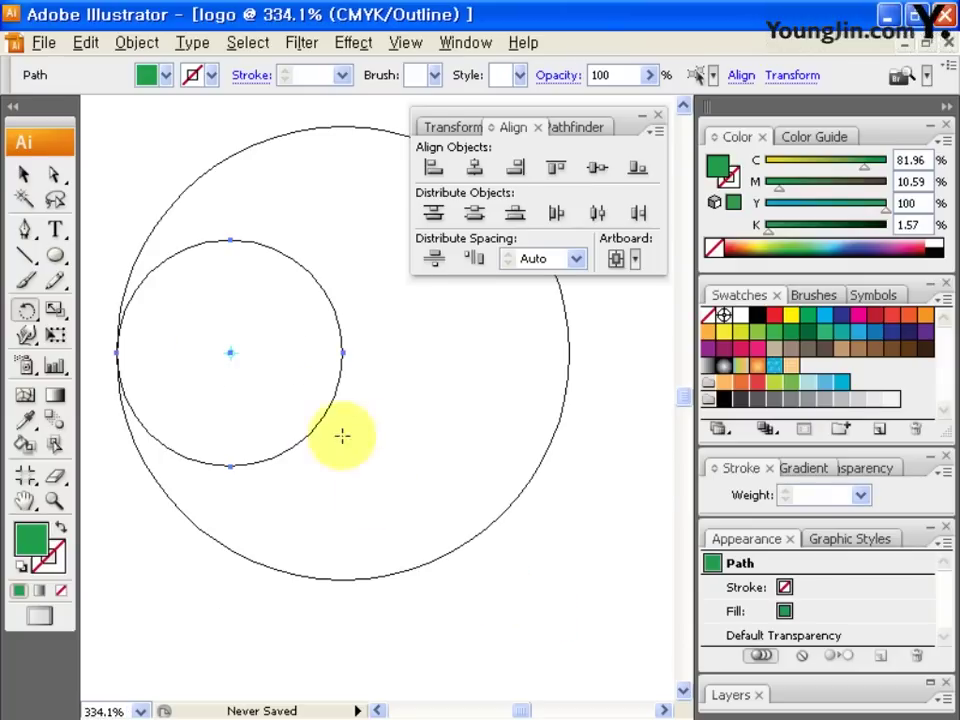
{"action": "left_click_drag", "start_coordinate": [344, 347], "coordinate": [344, 412]}
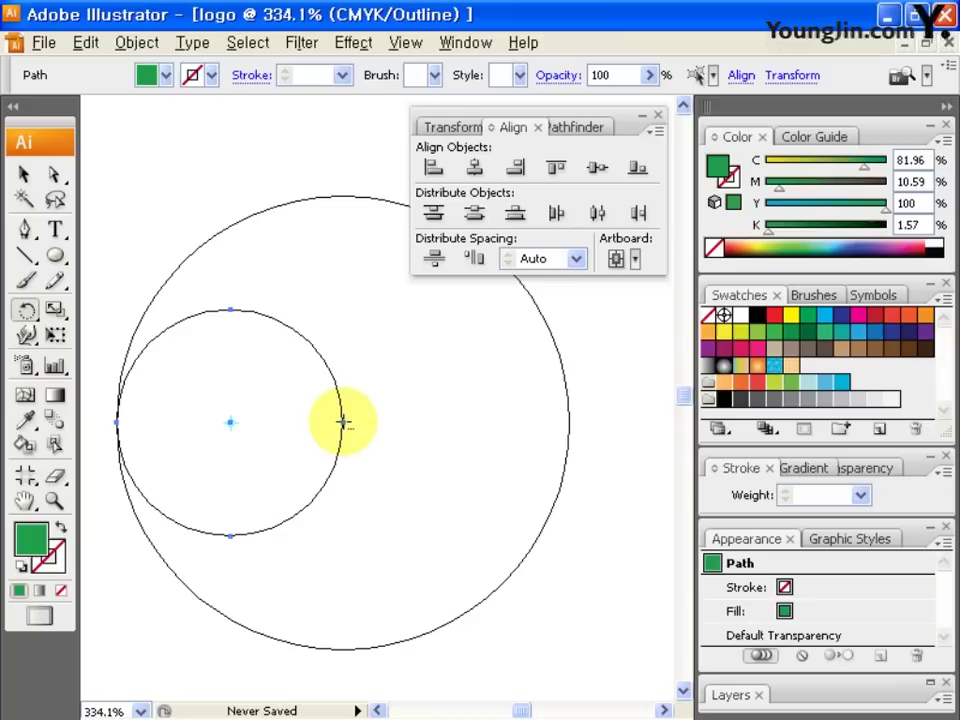
{"action": "left_click", "coordinate": [343, 422], "text": "alt"}
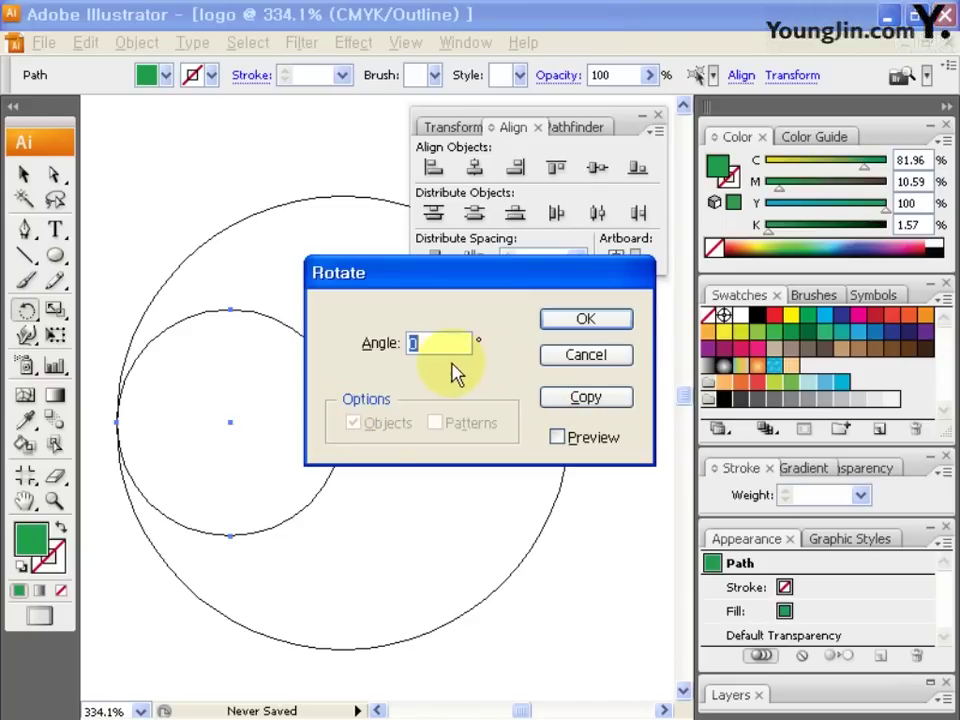
{"action": "left_click_drag", "start_coordinate": [468, 264], "coordinate": [436, 281]}
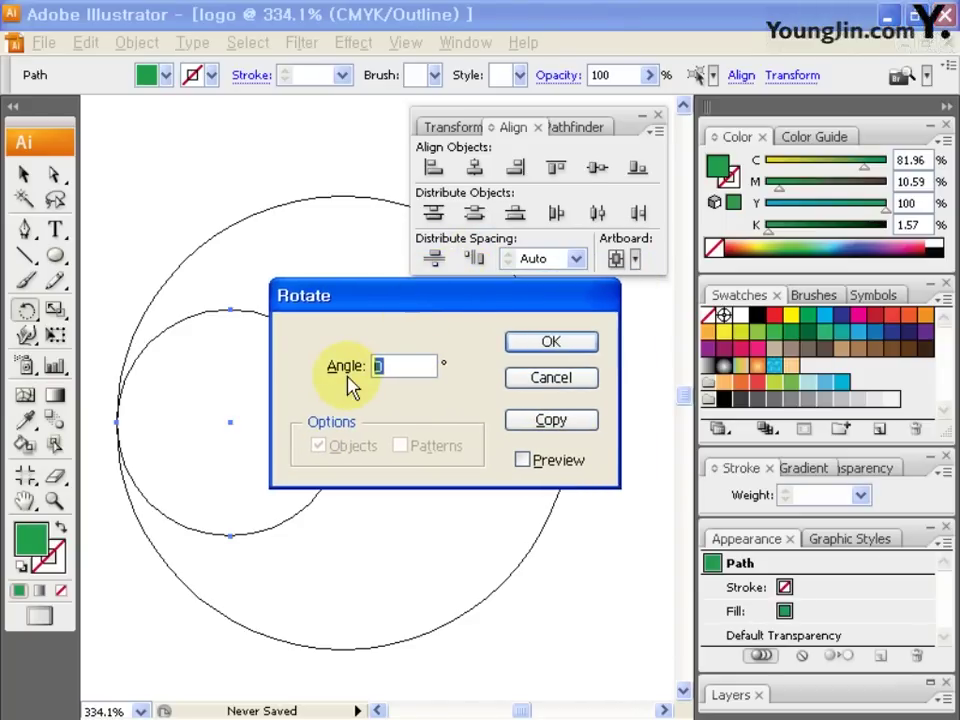
{"action": "type", "text": "180"}
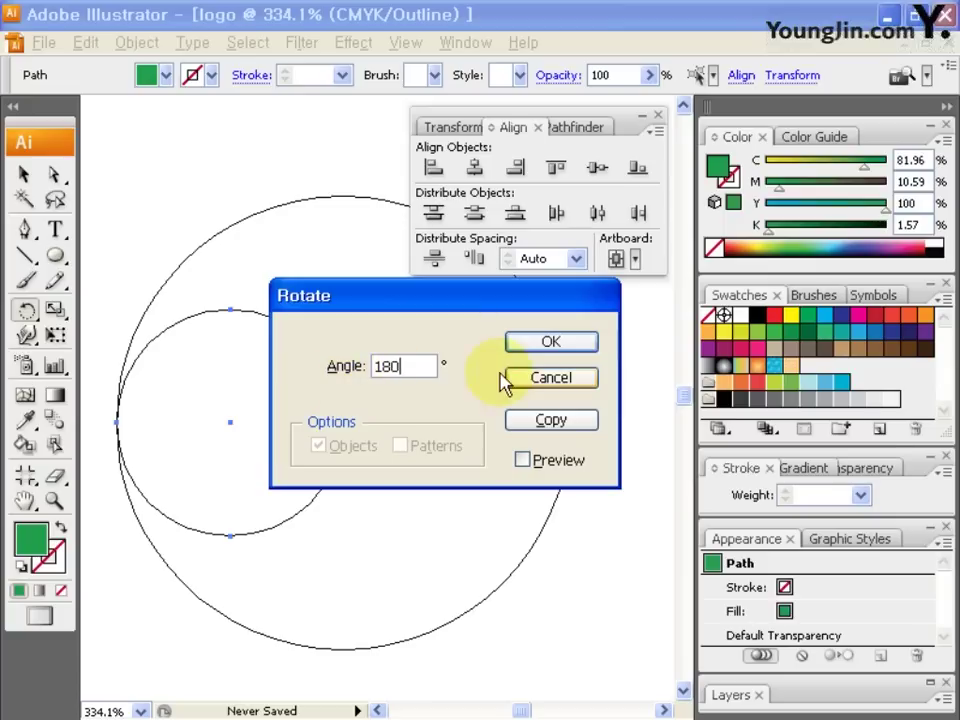
{"action": "left_click", "coordinate": [553, 421]}
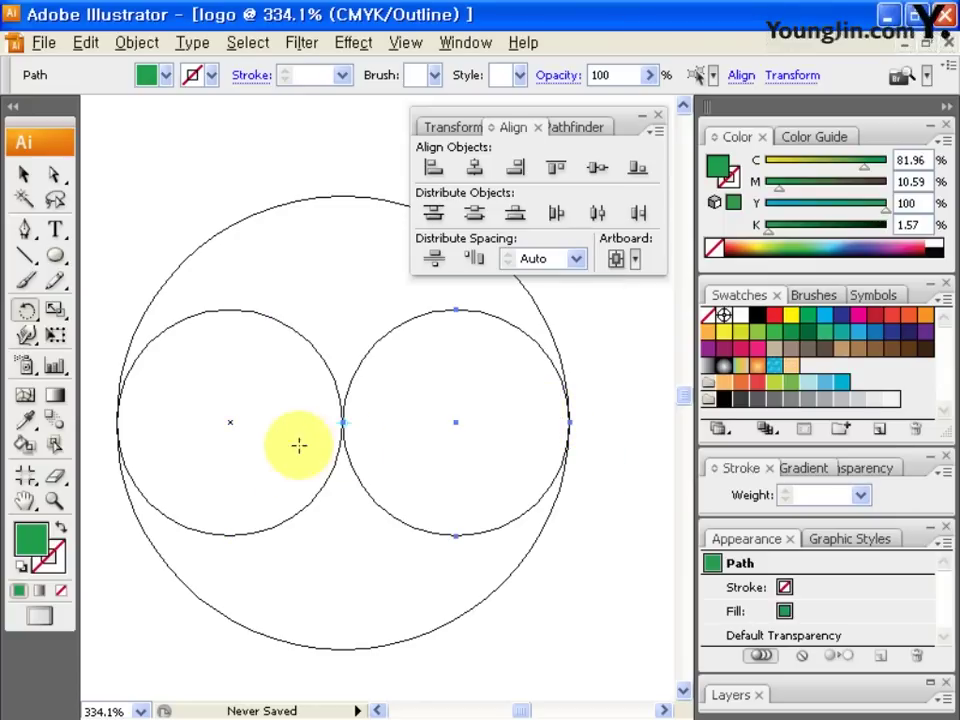
Step: Delete the left small circle's top anchor, the right small circle's bottom anchor and the large circle's bottom anchor
{"action": "left_click_drag", "start_coordinate": [403, 400], "coordinate": [411, 399]}
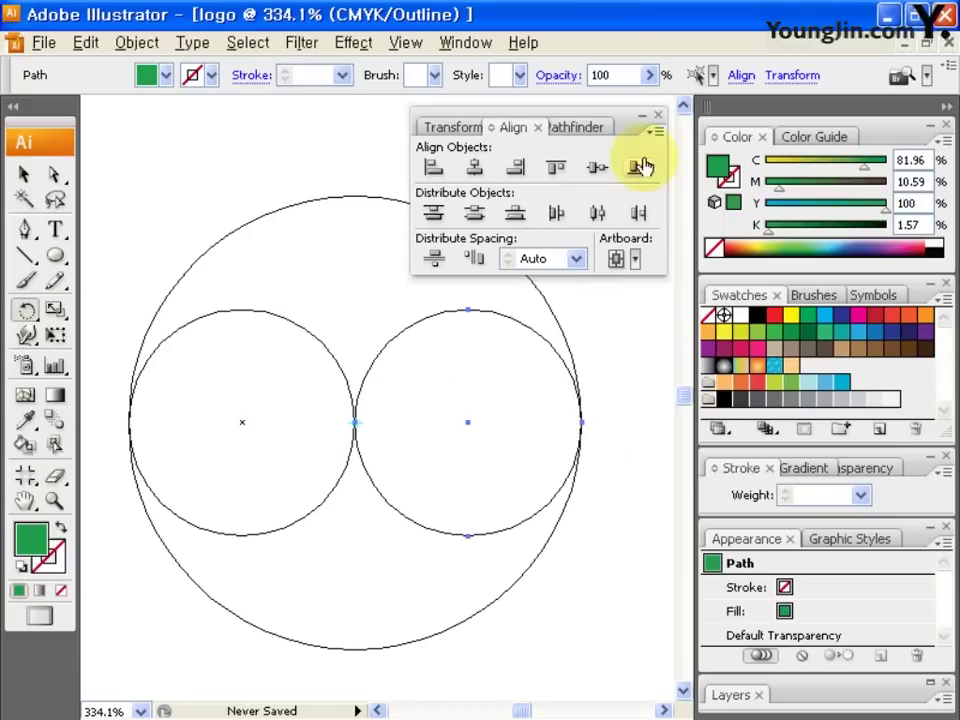
{"action": "left_click", "coordinate": [658, 116]}
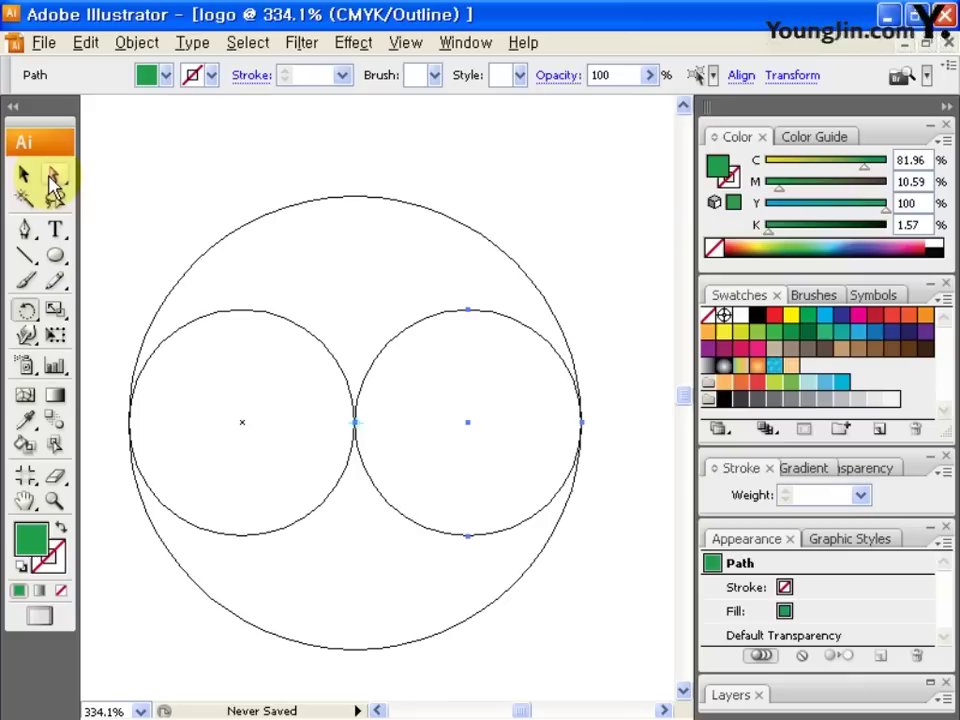
{"action": "left_click", "coordinate": [54, 177]}
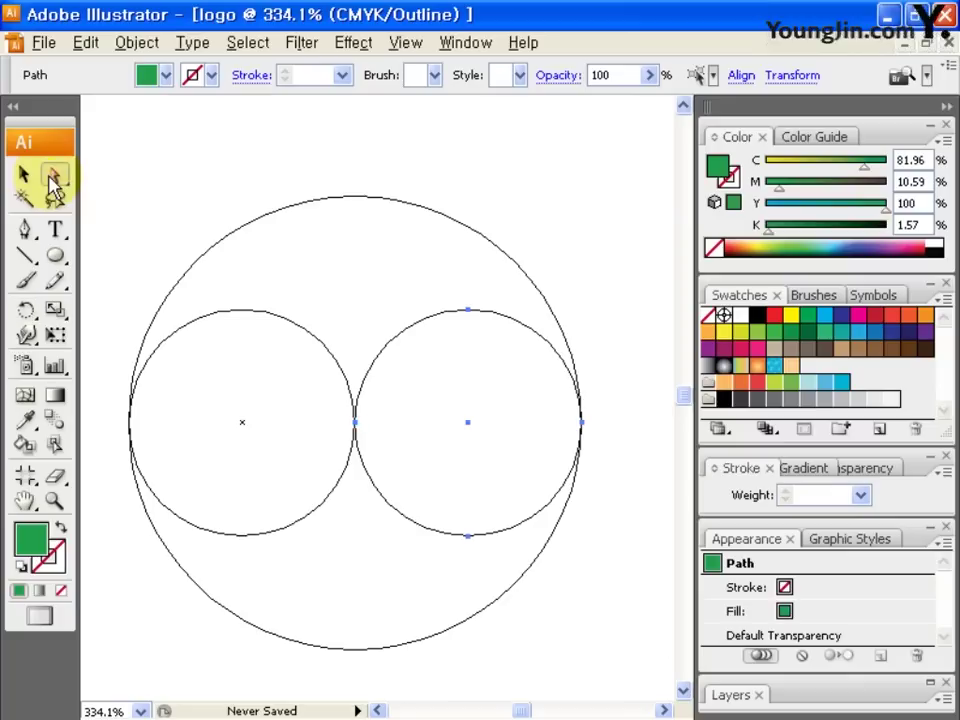
{"action": "left_click", "coordinate": [244, 313]}
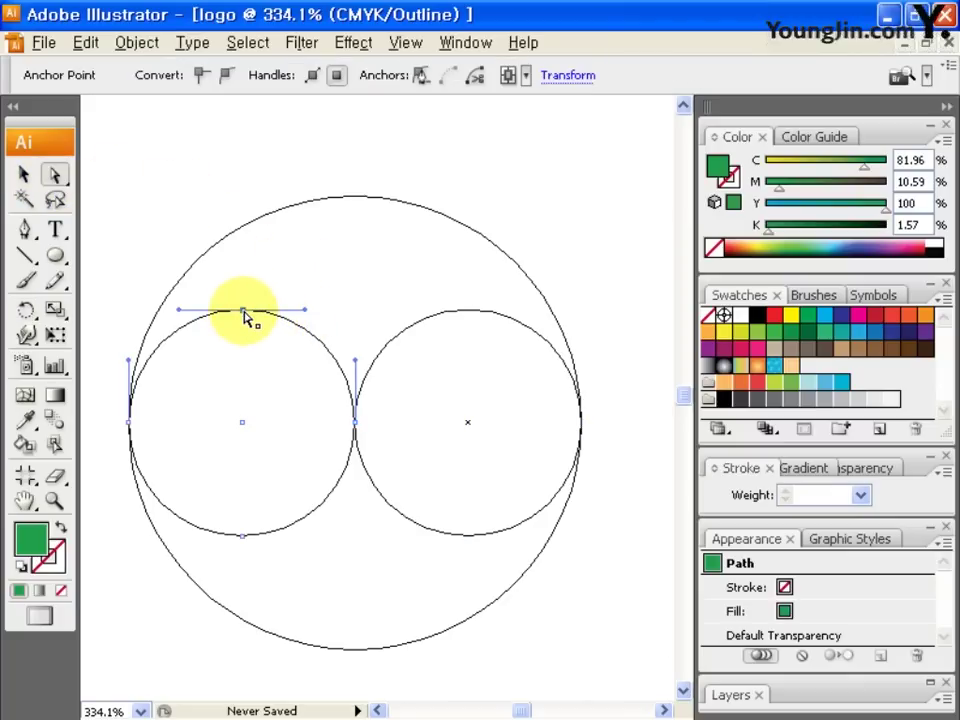
{"action": "key", "text": "Delete"}
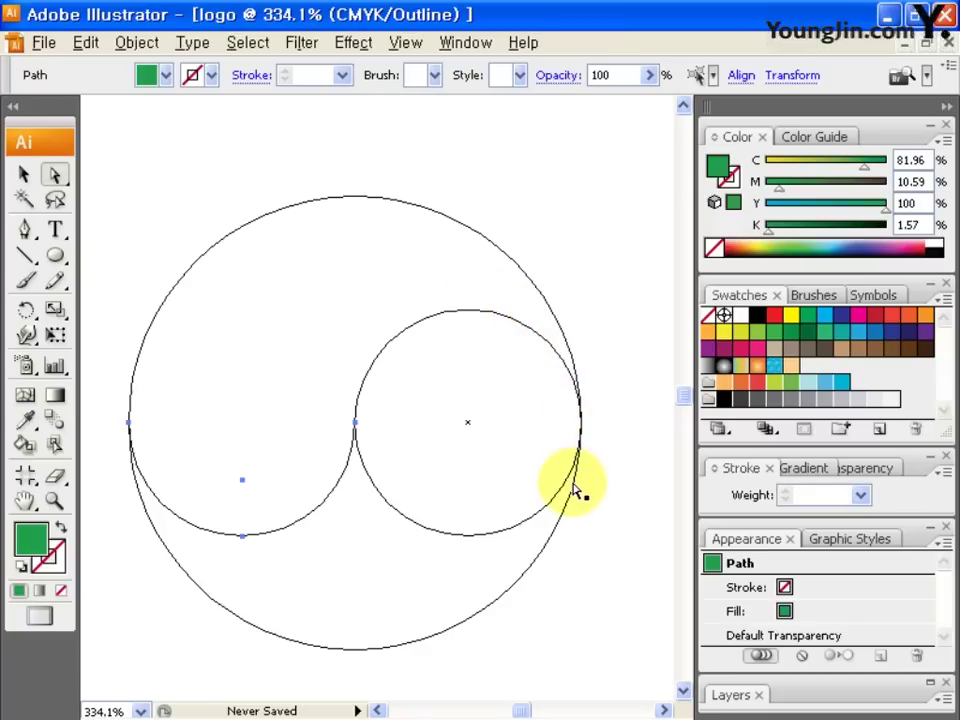
{"action": "left_click", "coordinate": [476, 537]}
{"action": "key", "text": "Delete"}
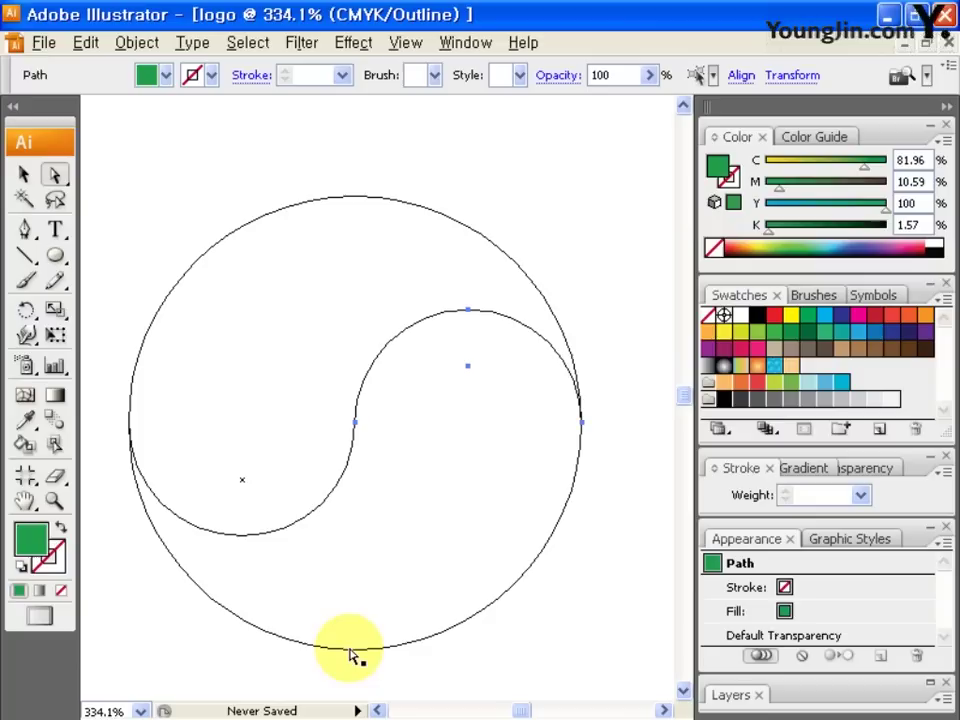
{"action": "left_click", "coordinate": [358, 649]}
{"action": "key", "text": "Delete"}
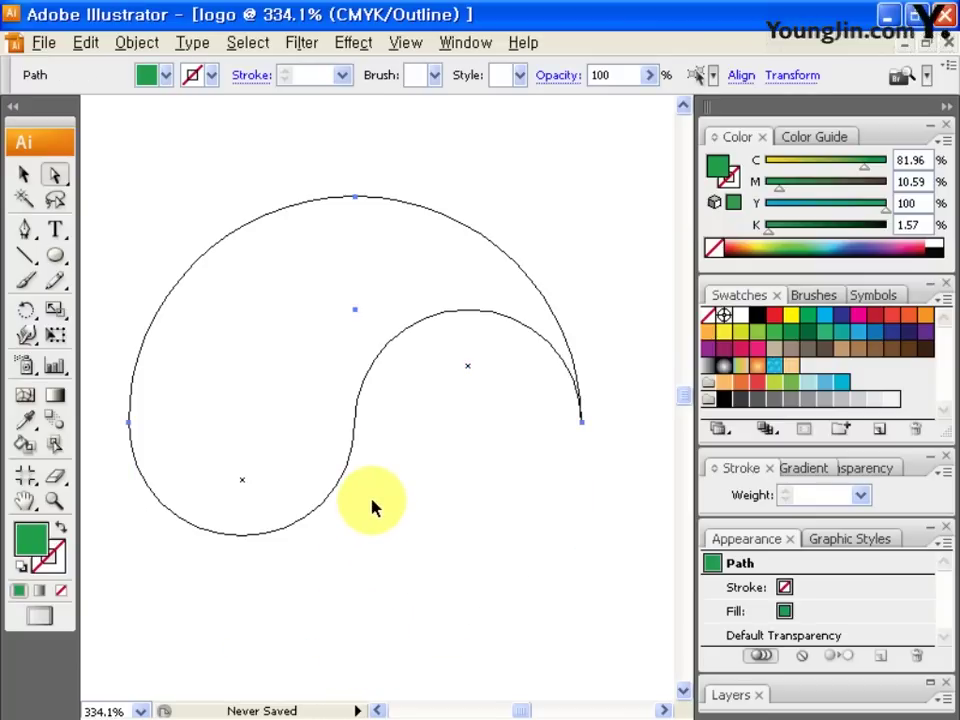
Step: Display the artwork in Preview mode
{"action": "key", "text": "ctrl+j"}
{"action": "key", "text": "ctrl+y"}
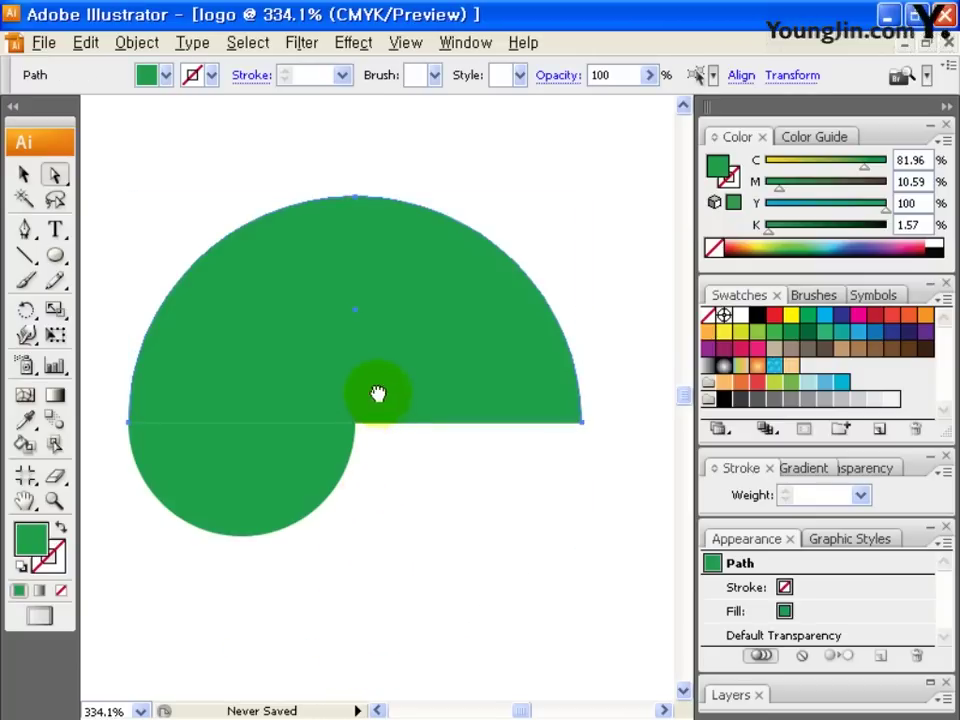
{"action": "left_click_drag", "start_coordinate": [377, 392], "coordinate": [407, 401]}
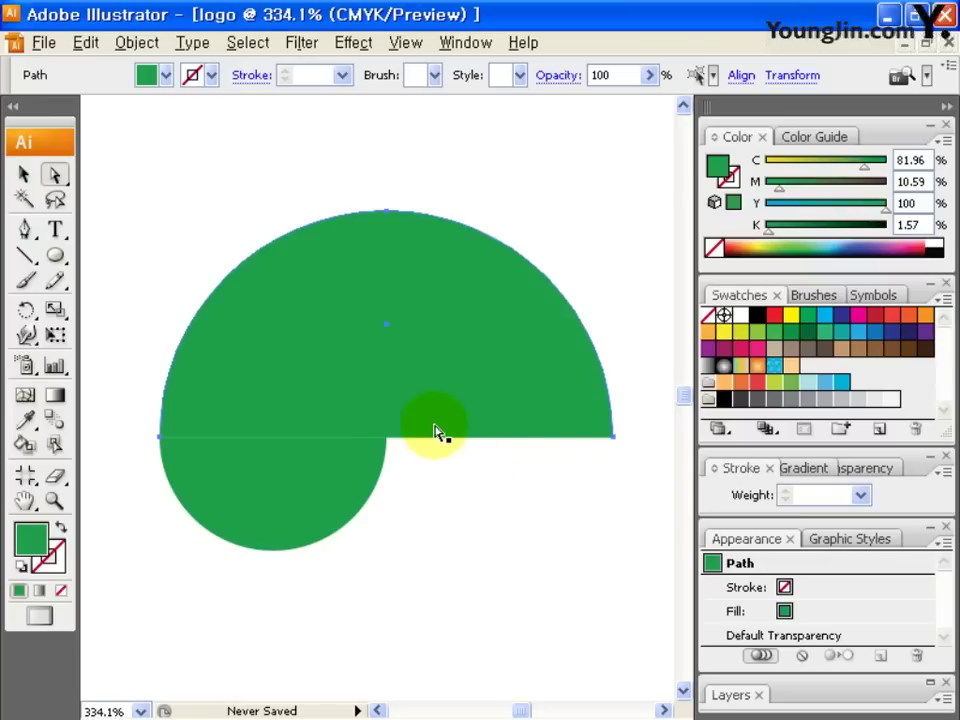
Step: Select all three half-circle paths and split them with the Pathfinder Divide operation
{"action": "left_click", "coordinate": [24, 174]}
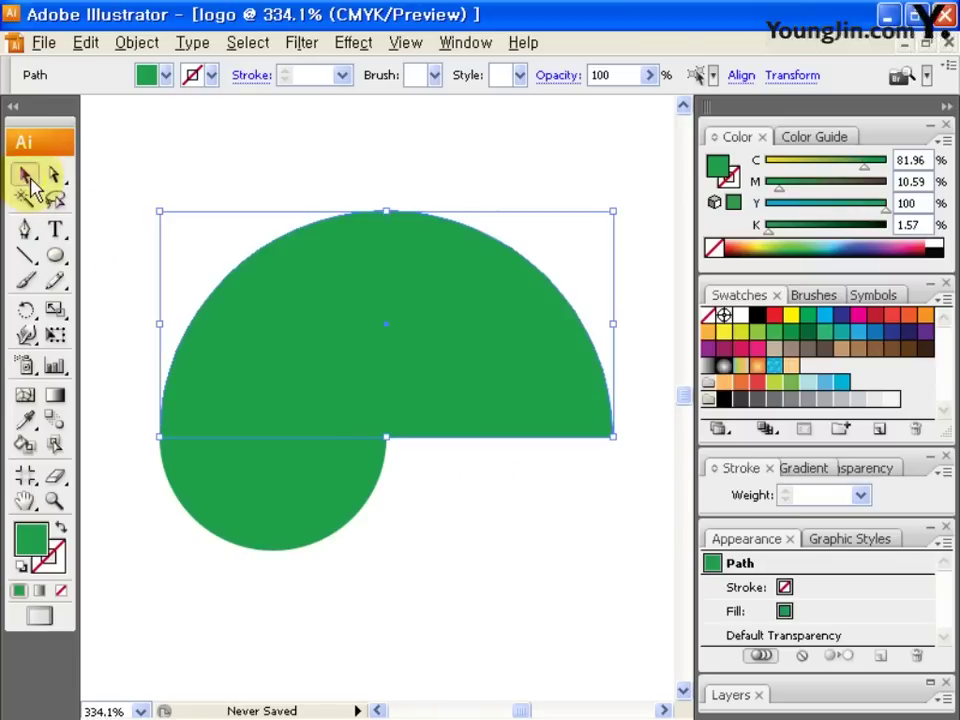
{"action": "left_click", "coordinate": [490, 566]}
{"action": "left_click_drag", "start_coordinate": [111, 171], "coordinate": [602, 570]}
{"action": "left_click", "coordinate": [464, 44]}
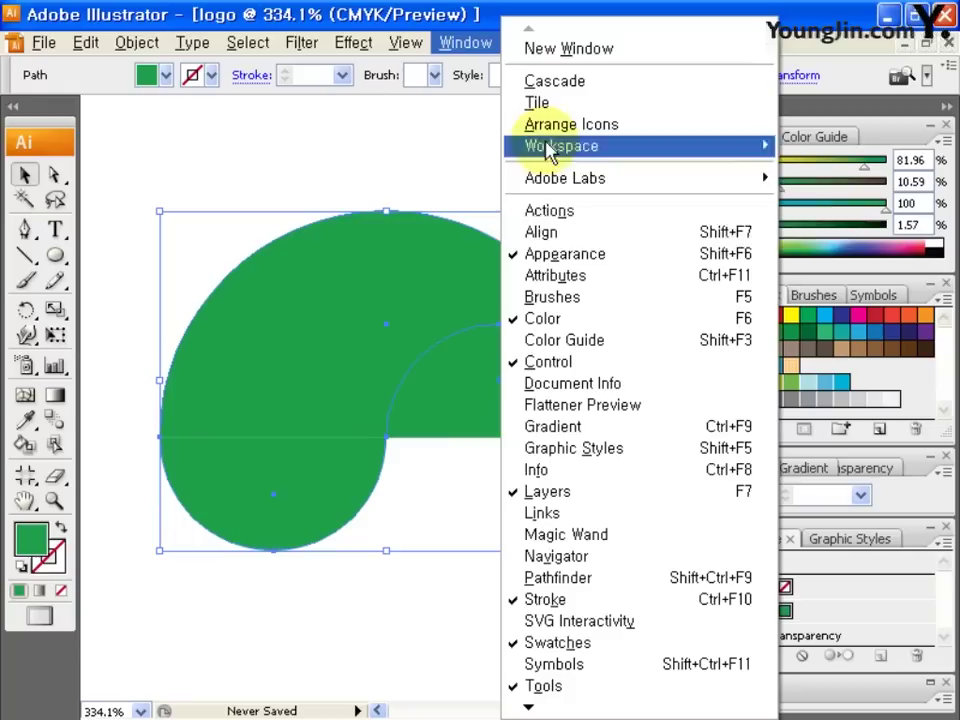
{"action": "left_click", "coordinate": [645, 579]}
{"action": "left_click_drag", "start_coordinate": [521, 285], "coordinate": [521, 347]}
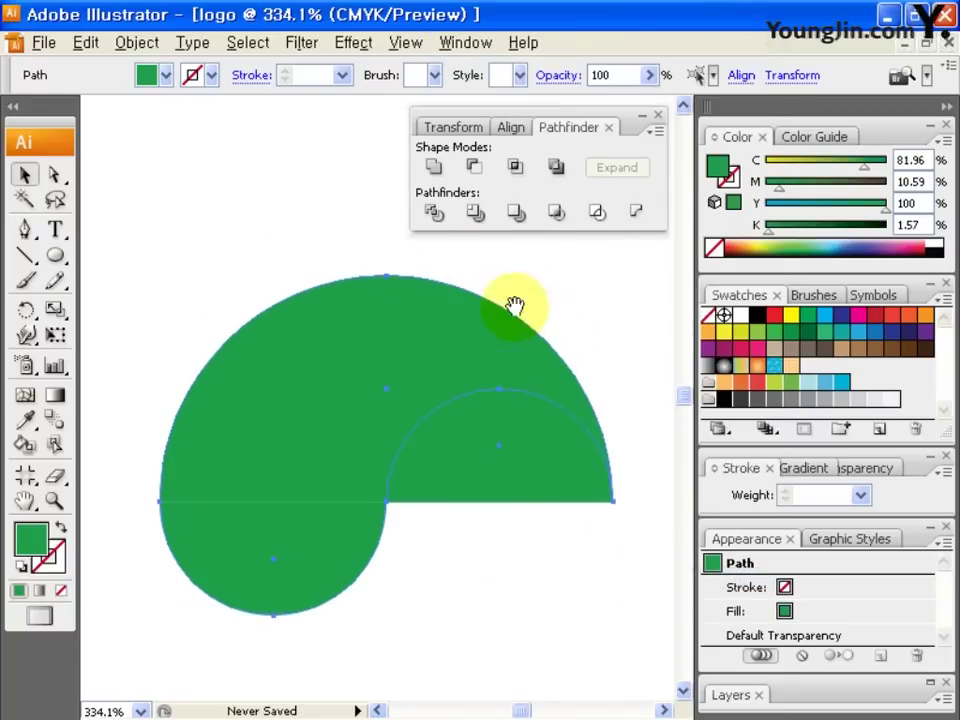
{"action": "left_click", "coordinate": [430, 214]}
{"action": "left_click", "coordinate": [432, 214]}
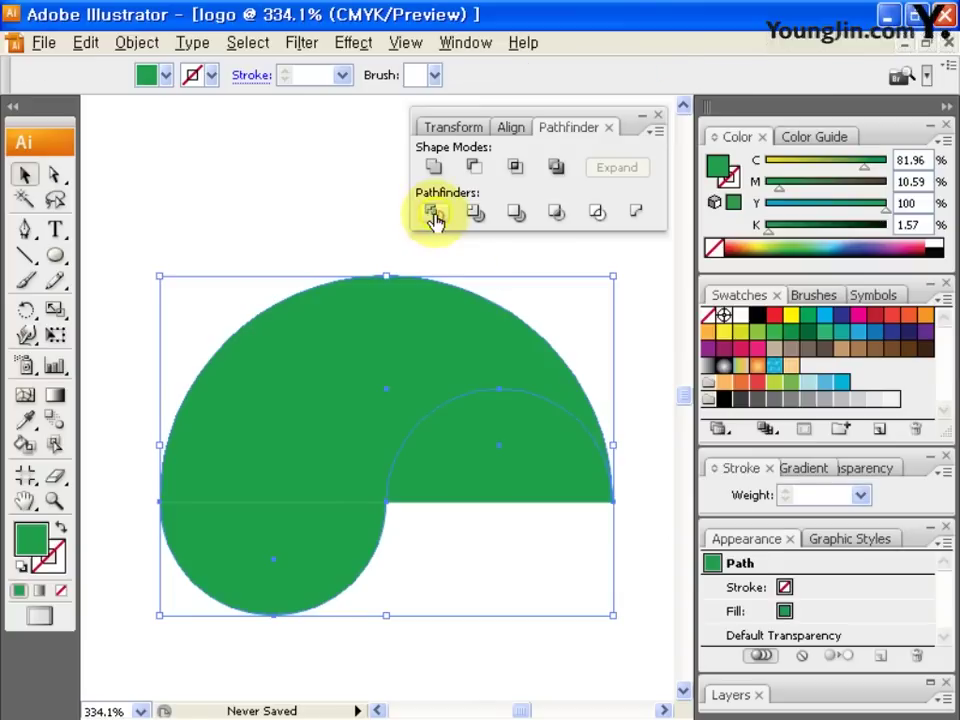
Step: Try moving the divided pieces apart one by one, undoing each move, and deselect everything
{"action": "left_click", "coordinate": [54, 174]}
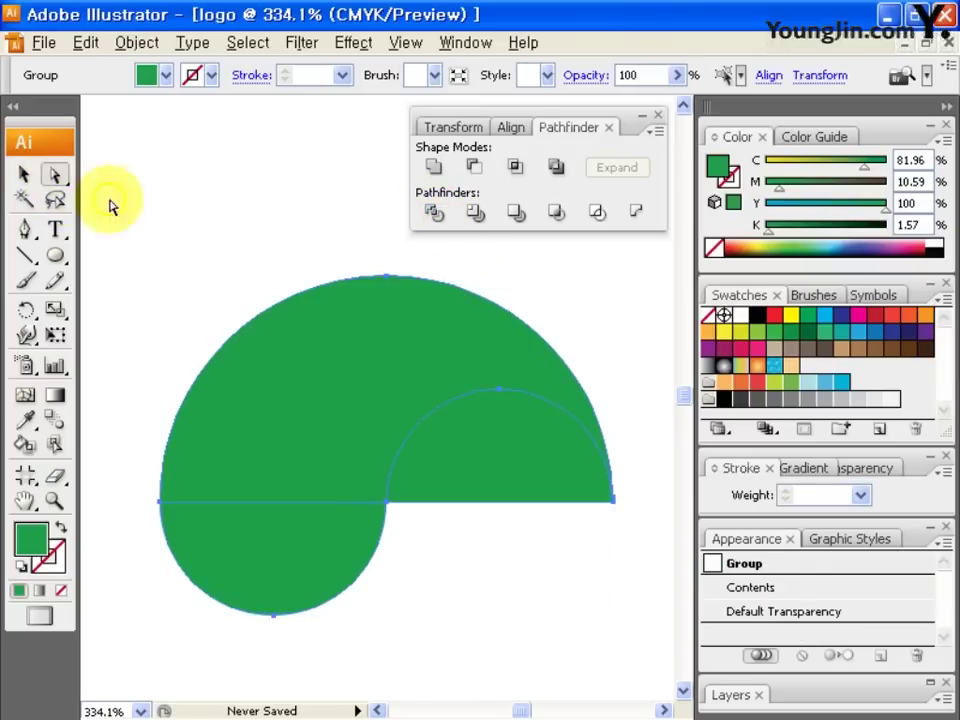
{"action": "left_click", "coordinate": [306, 398]}
{"action": "left_click_drag", "start_coordinate": [306, 398], "coordinate": [336, 439]}
{"action": "key", "text": "ctrl+z"}
{"action": "left_click_drag", "start_coordinate": [493, 471], "coordinate": [426, 574]}
{"action": "key", "text": "ctrl+z"}
{"action": "left_click", "coordinate": [268, 568]}
{"action": "left_click_drag", "start_coordinate": [268, 568], "coordinate": [347, 600]}
{"action": "key", "text": "ctrl+z"}
{"action": "left_click", "coordinate": [508, 557]}
Step: Draw a practice circle below the artwork and a straight horizontal line across its middle
{"action": "left_click_drag", "start_coordinate": [359, 495], "coordinate": [301, 319]}
{"action": "left_click", "coordinate": [55, 256]}
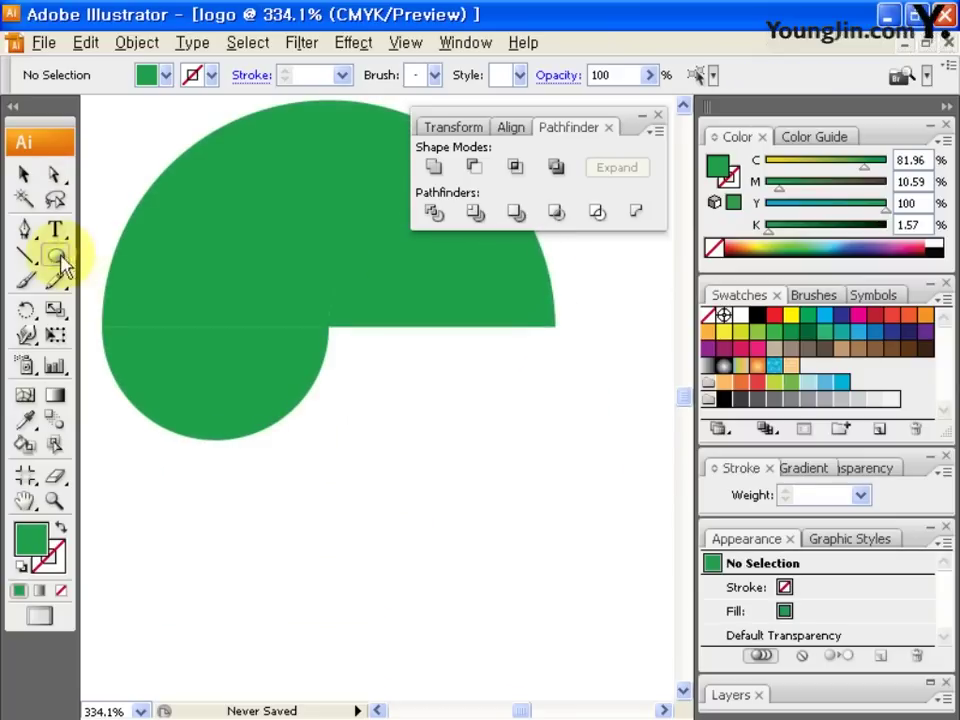
{"action": "left_click_drag", "start_coordinate": [321, 468], "coordinate": [498, 614]}
{"action": "left_click", "coordinate": [25, 255]}
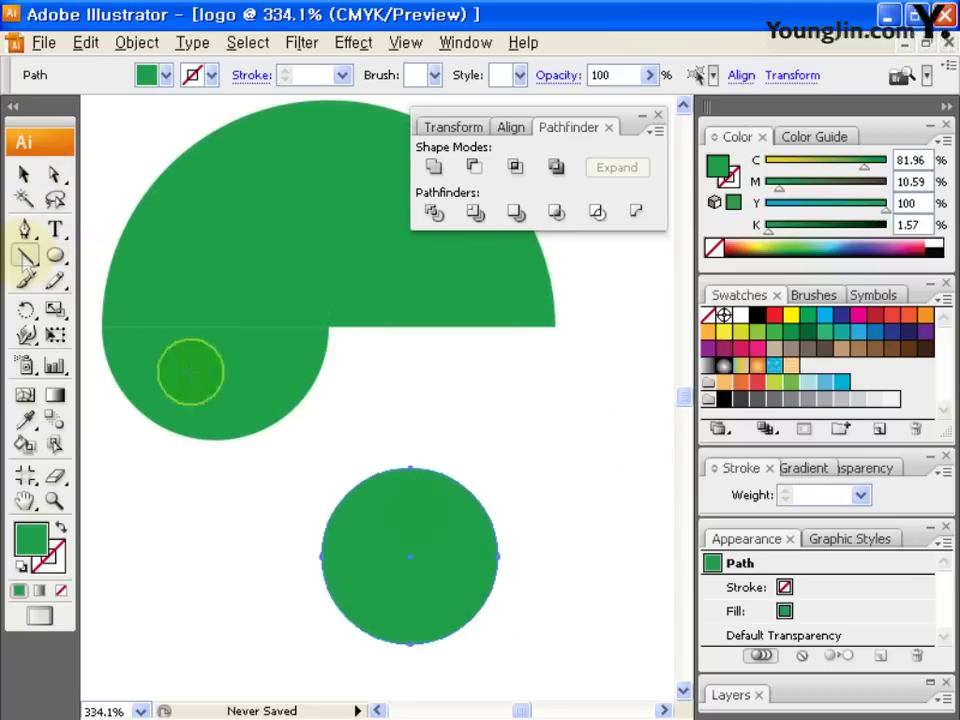
{"action": "left_click_drag", "start_coordinate": [277, 558], "coordinate": [549, 561]}
Step: Divide the practice circle along the line with Pathfinder and delete the resulting pieces
{"action": "left_click", "coordinate": [24, 174]}
{"action": "left_click", "coordinate": [395, 480], "text": "shift"}
{"action": "left_click", "coordinate": [433, 212]}
{"action": "left_click_drag", "start_coordinate": [379, 426], "coordinate": [470, 540]}
{"action": "key", "text": "Delete"}
Step: Delete the small half-circle piece at the lower right of the divided shape with the Direct Selection tool
{"action": "left_click_drag", "start_coordinate": [424, 311], "coordinate": [462, 427]}
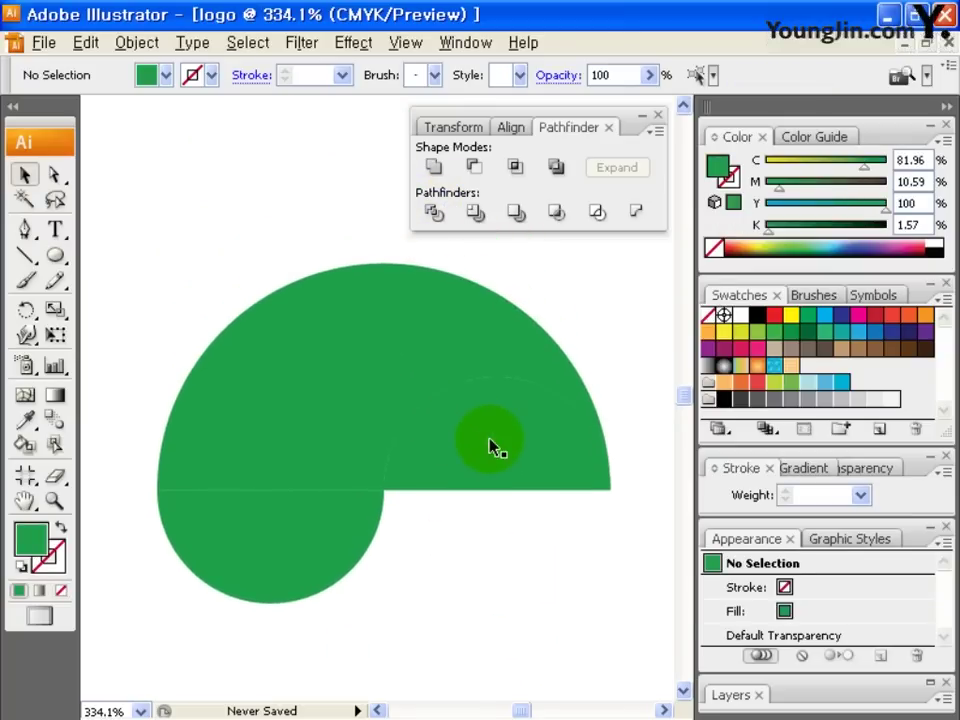
{"action": "left_click", "coordinate": [54, 174]}
{"action": "left_click", "coordinate": [498, 472]}
{"action": "key", "text": "Delete"}
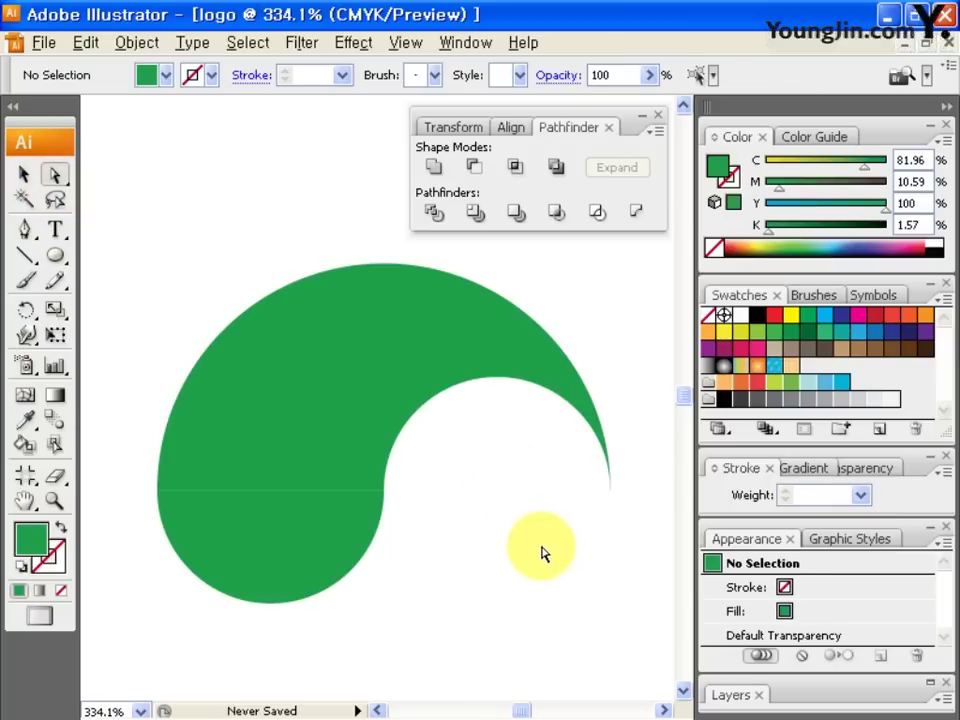
Step: Select the remaining pieces and combine them into one comma shape with the Pathfinder Merge operation
{"action": "left_click_drag", "start_coordinate": [133, 210], "coordinate": [632, 607]}
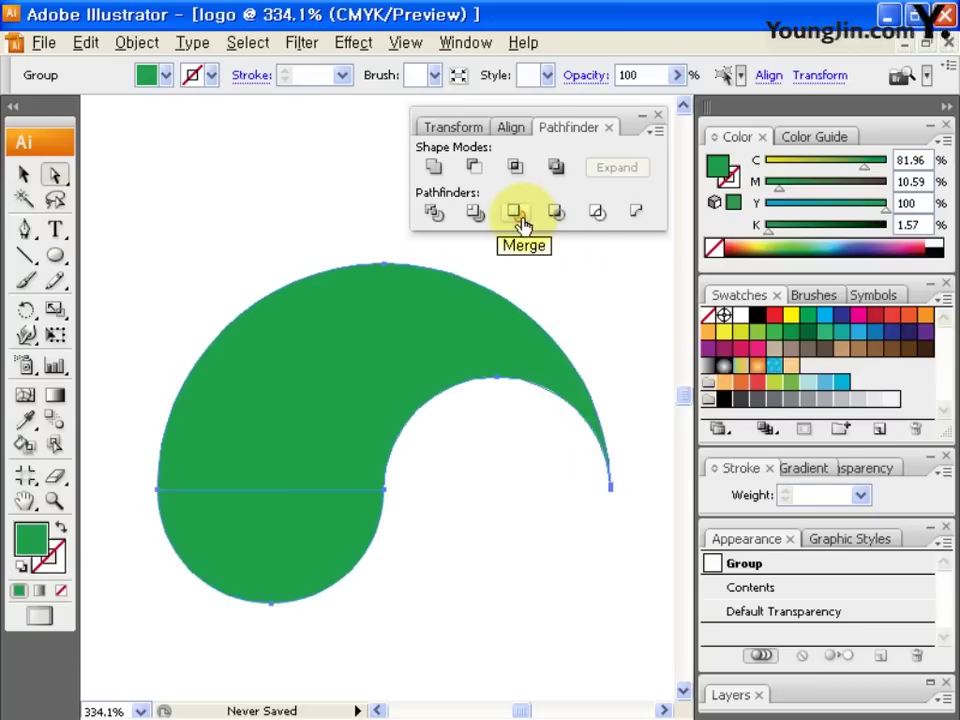
{"action": "left_click", "coordinate": [517, 216]}
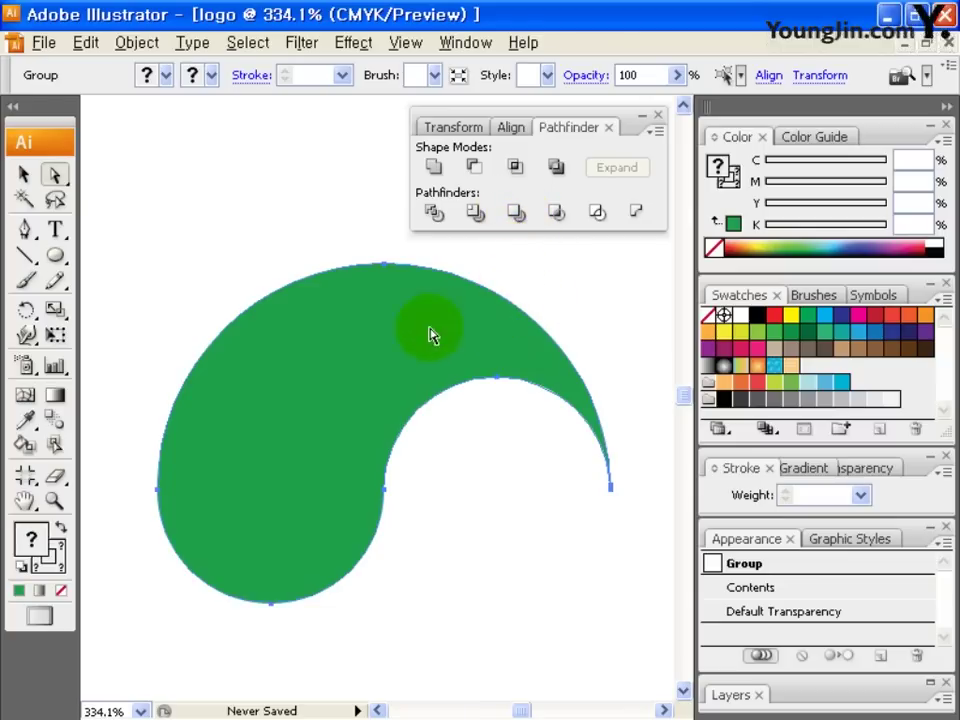
{"action": "left_click", "coordinate": [384, 346]}
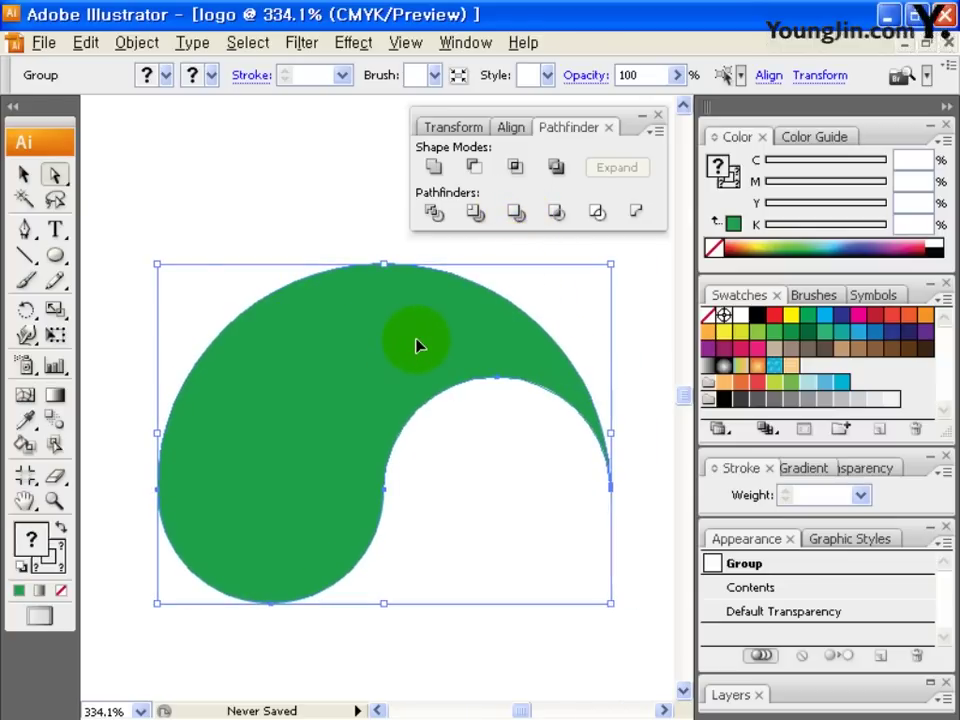
{"action": "left_click", "coordinate": [330, 330]}
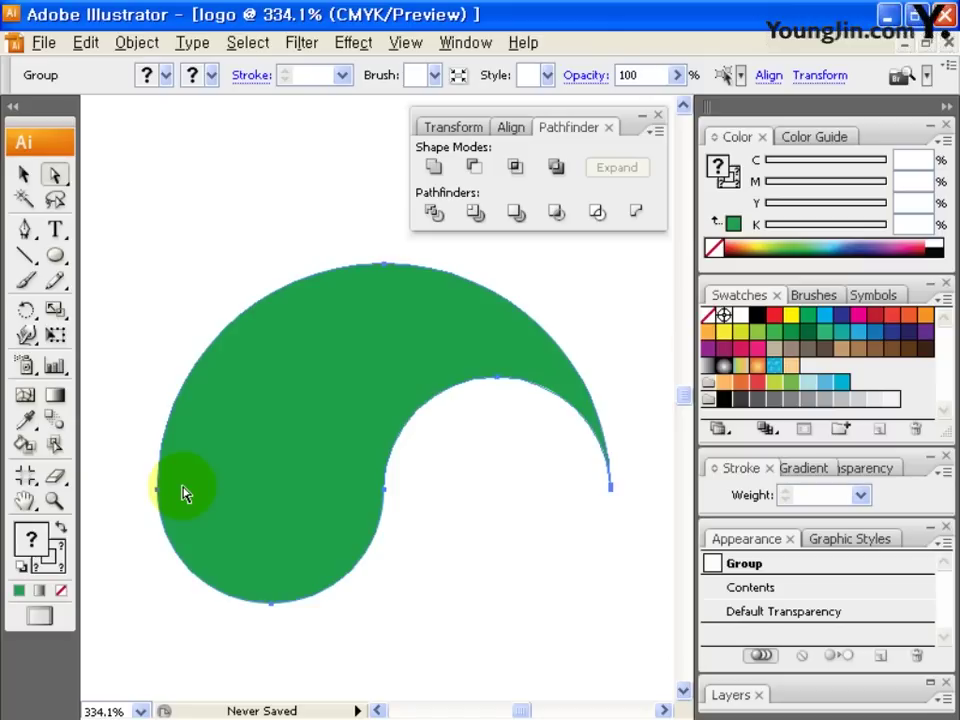
Step: Create a copy of the green comma shape rotated 90° about its pointed tip
{"action": "key", "text": "ctrl+minus"}
{"action": "key", "text": "ctrl+minus"}
{"action": "key", "text": "ctrl+minus"}
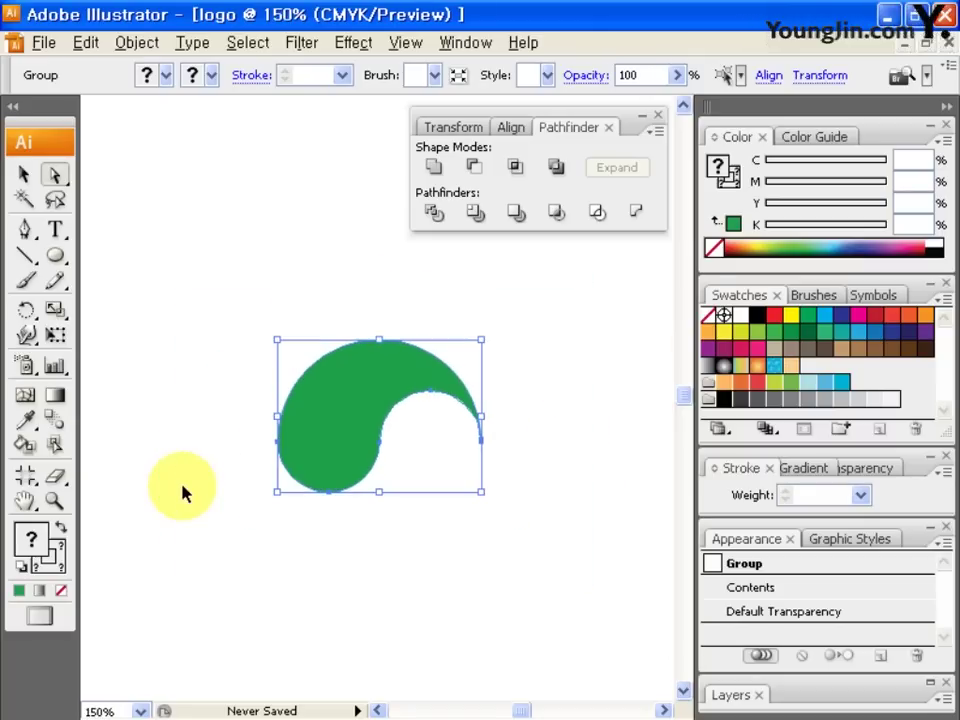
{"action": "left_click_drag", "start_coordinate": [377, 476], "coordinate": [375, 411]}
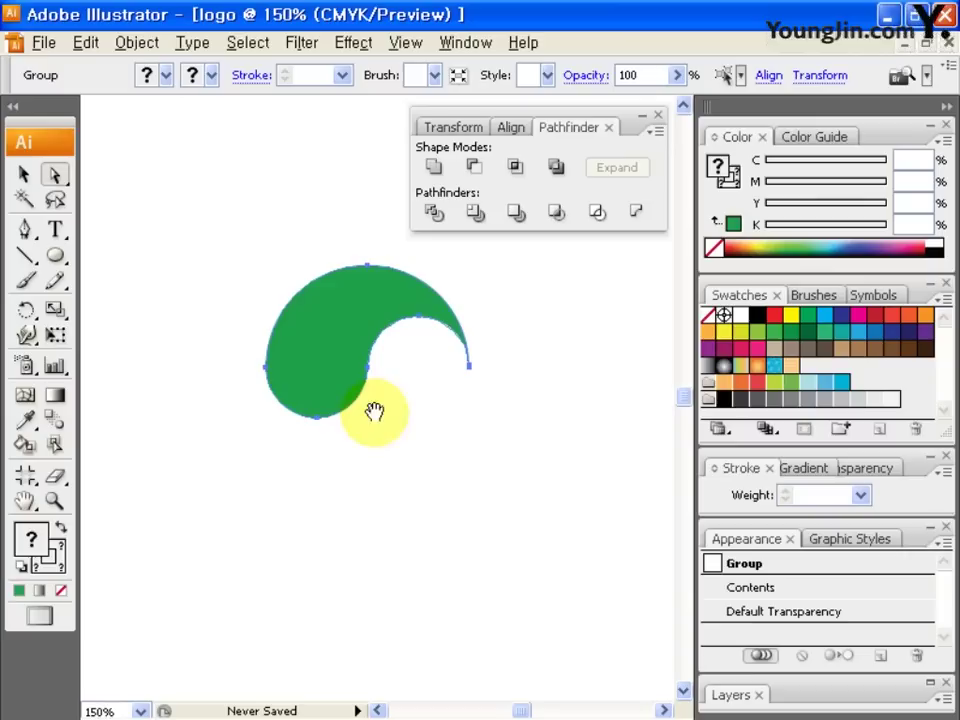
{"action": "left_click_drag", "start_coordinate": [27, 313], "coordinate": [152, 318]}
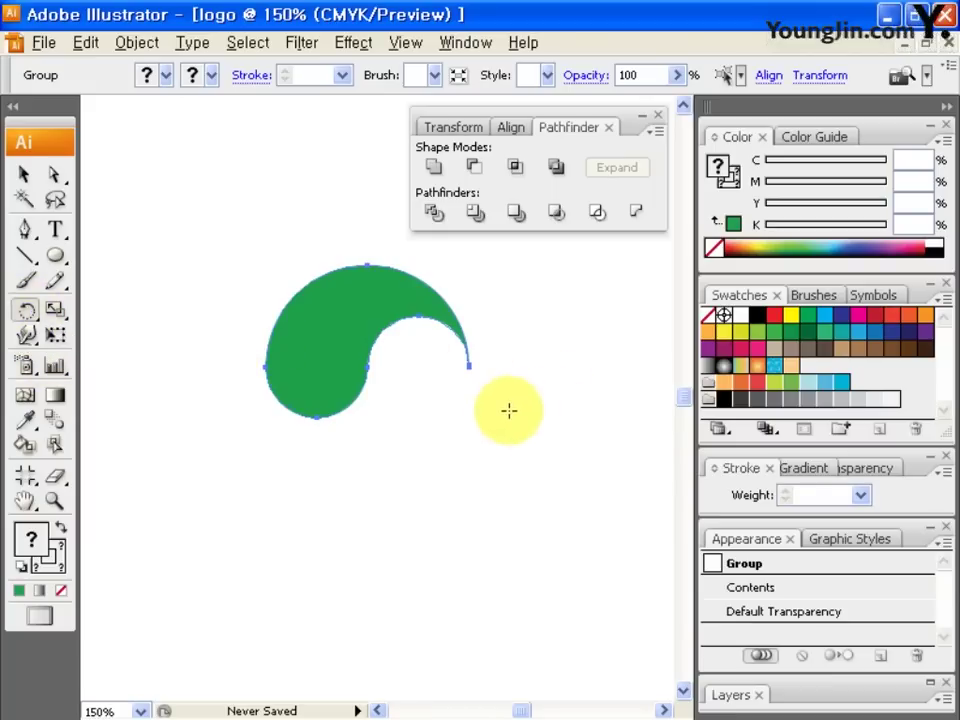
{"action": "left_click", "coordinate": [468, 367], "text": "alt"}
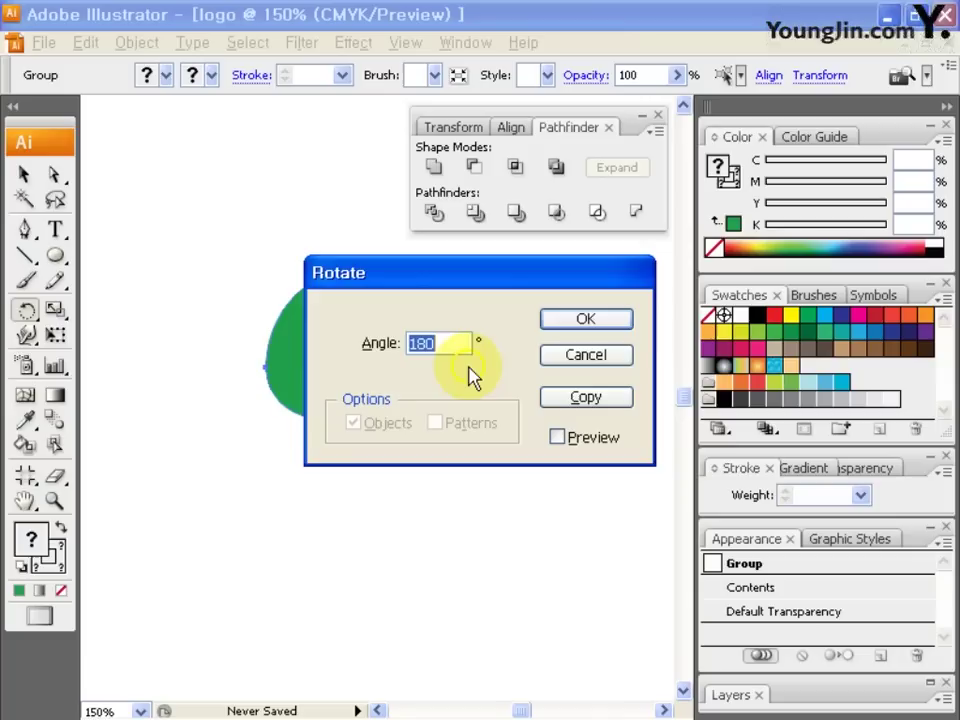
{"action": "left_click_drag", "start_coordinate": [556, 283], "coordinate": [452, 363]}
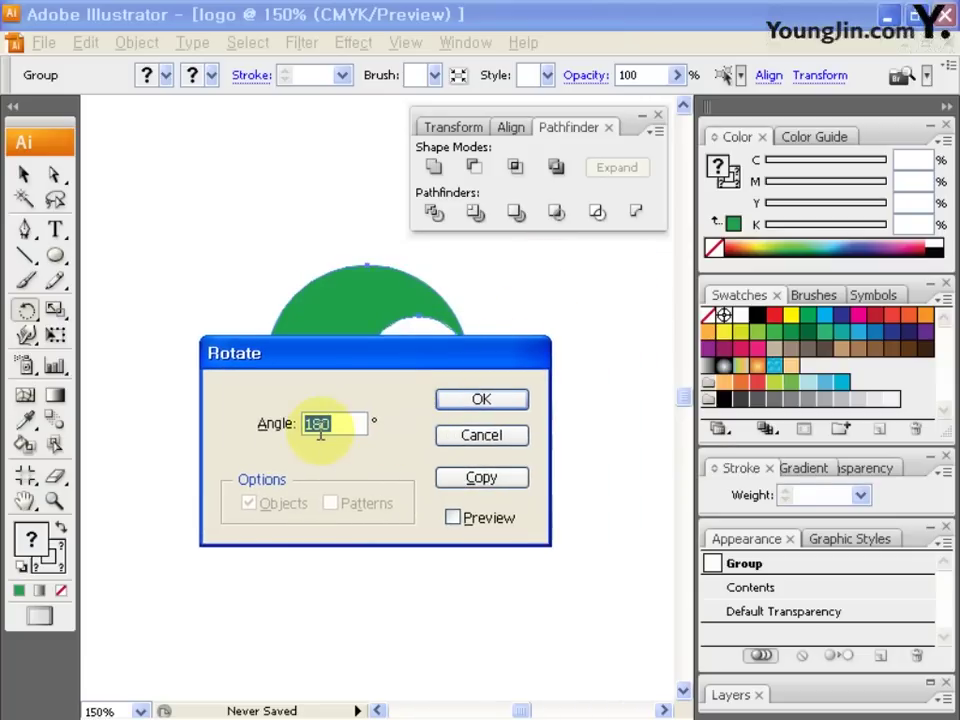
{"action": "left_click_drag", "start_coordinate": [328, 428], "coordinate": [305, 443]}
{"action": "type", "text": "90"}
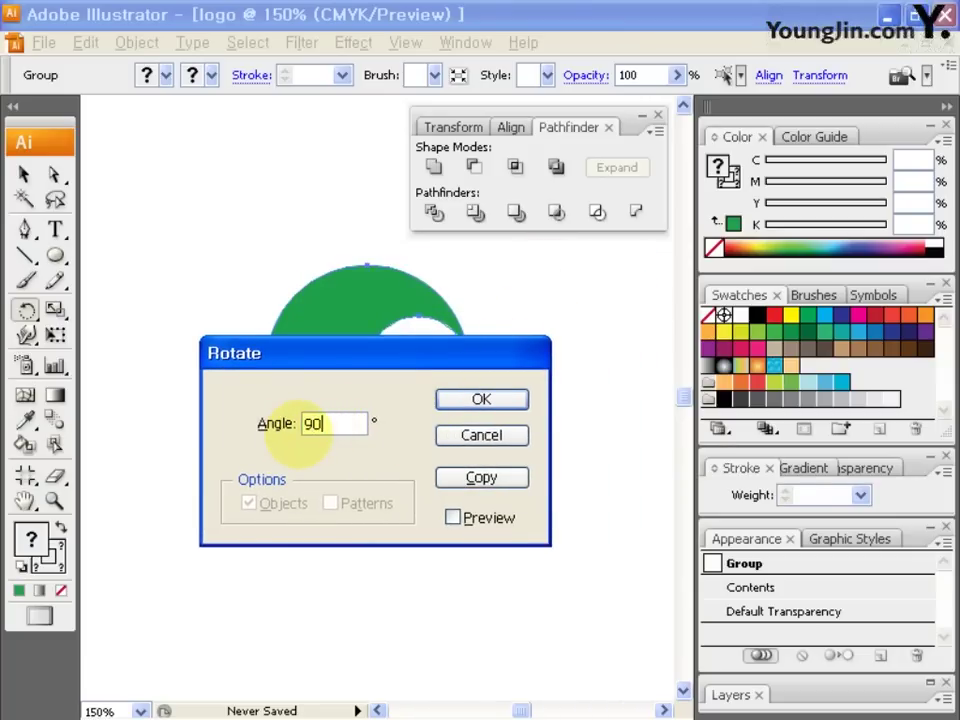
{"action": "left_click", "coordinate": [481, 480]}
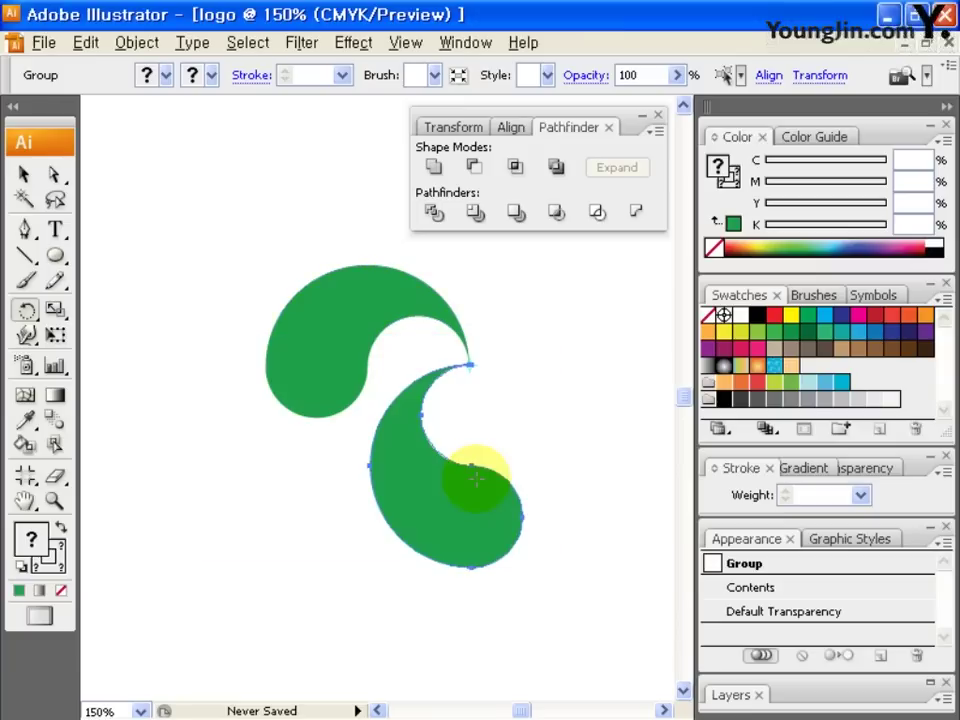
Step: Repeat the rotated copy twice to complete a four-blade pinwheel, and hide the Pathfinder panel
{"action": "left_click_drag", "start_coordinate": [514, 443], "coordinate": [422, 523]}
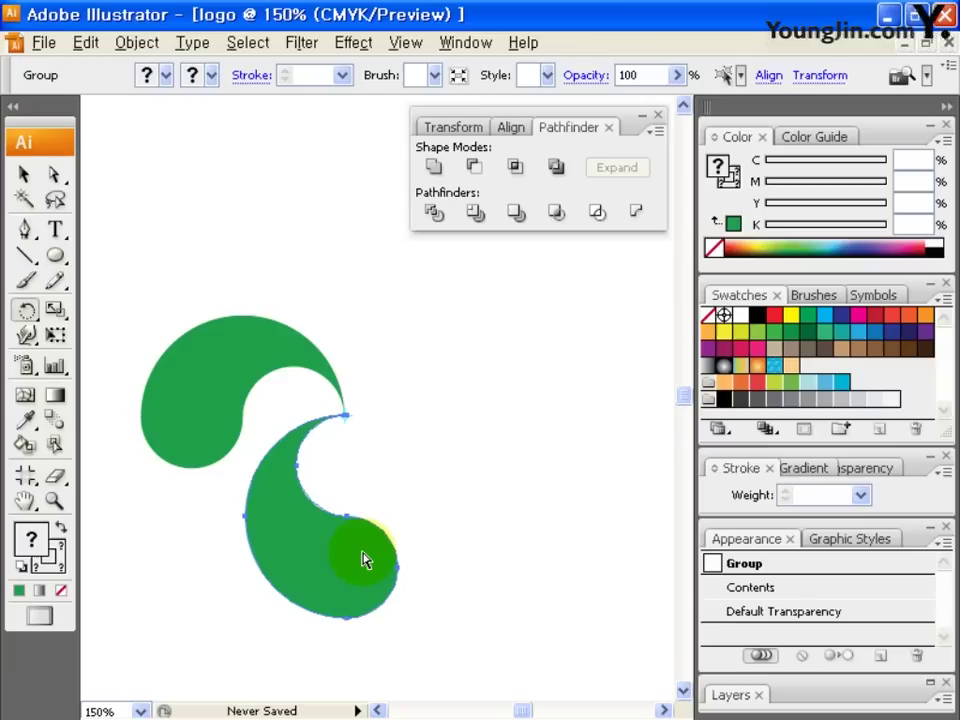
{"action": "key", "text": "ctrl+d"}
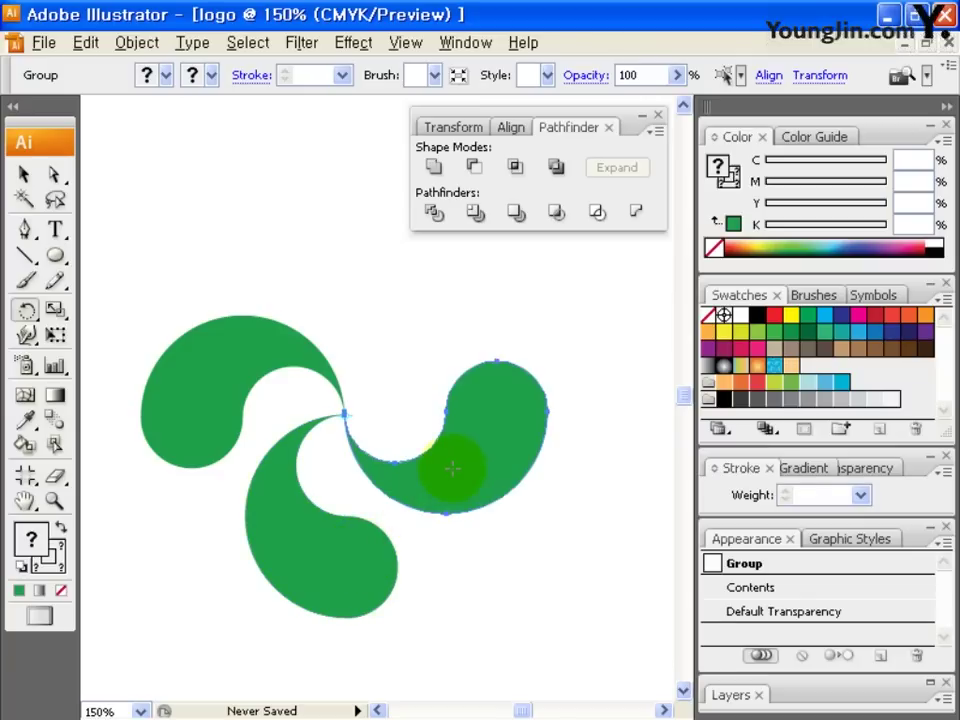
{"action": "left_click_drag", "start_coordinate": [452, 458], "coordinate": [460, 487]}
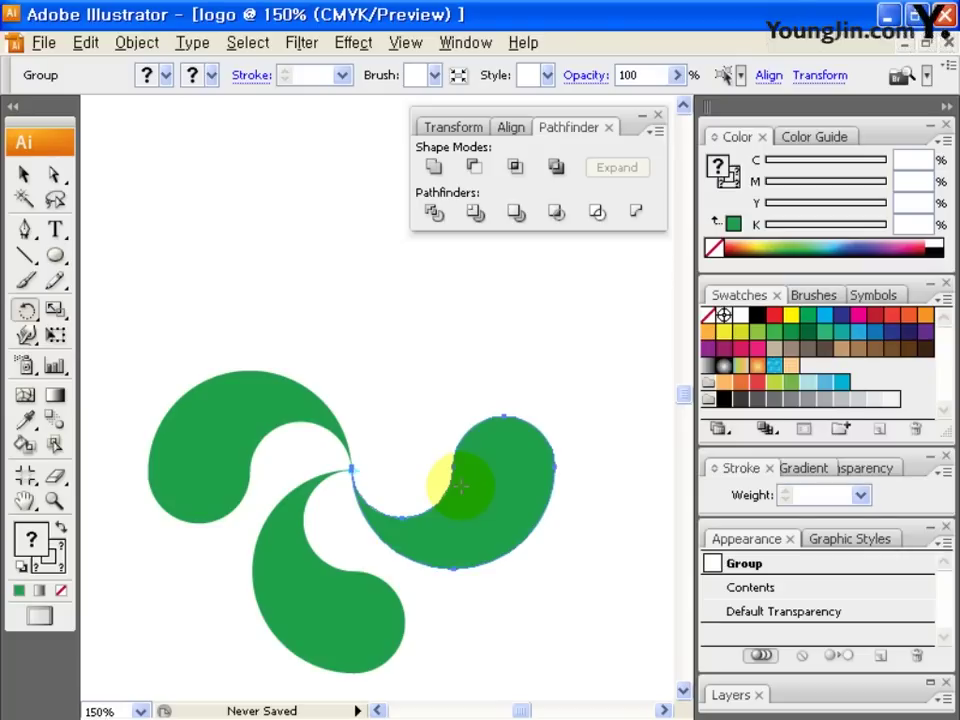
{"action": "key", "text": "ctrl+d"}
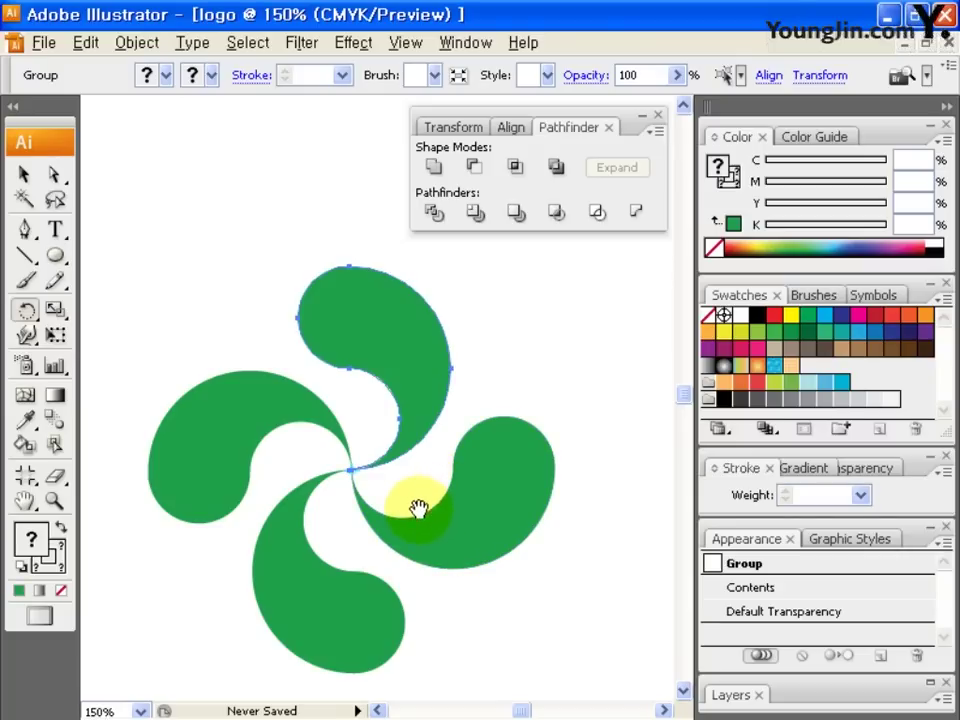
{"action": "left_click_drag", "start_coordinate": [422, 508], "coordinate": [416, 484]}
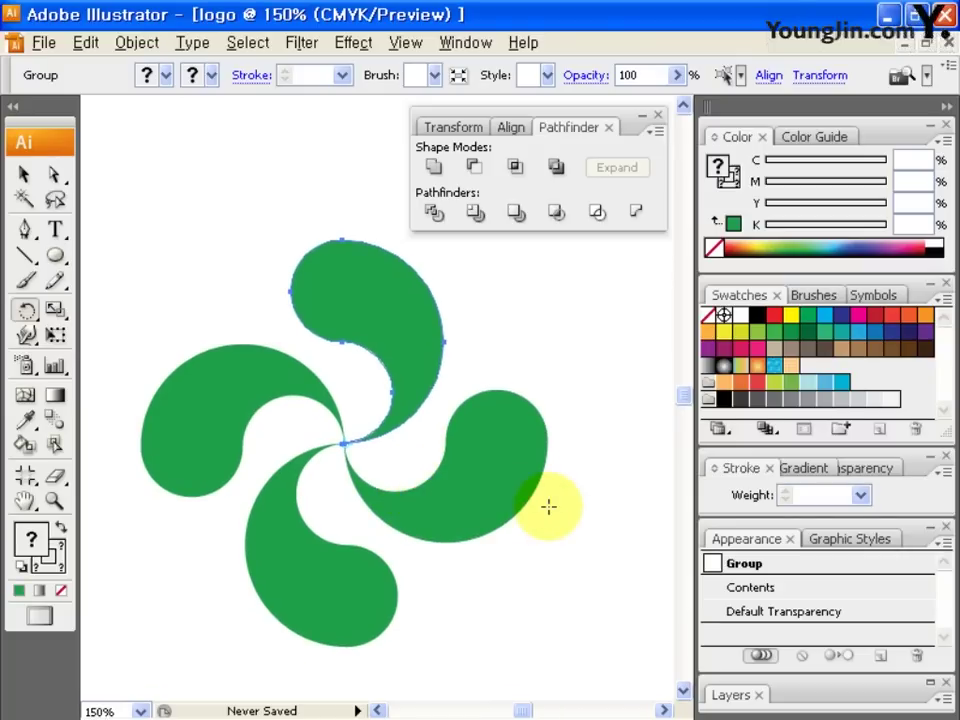
{"action": "key", "text": "ctrl+shift+F9"}
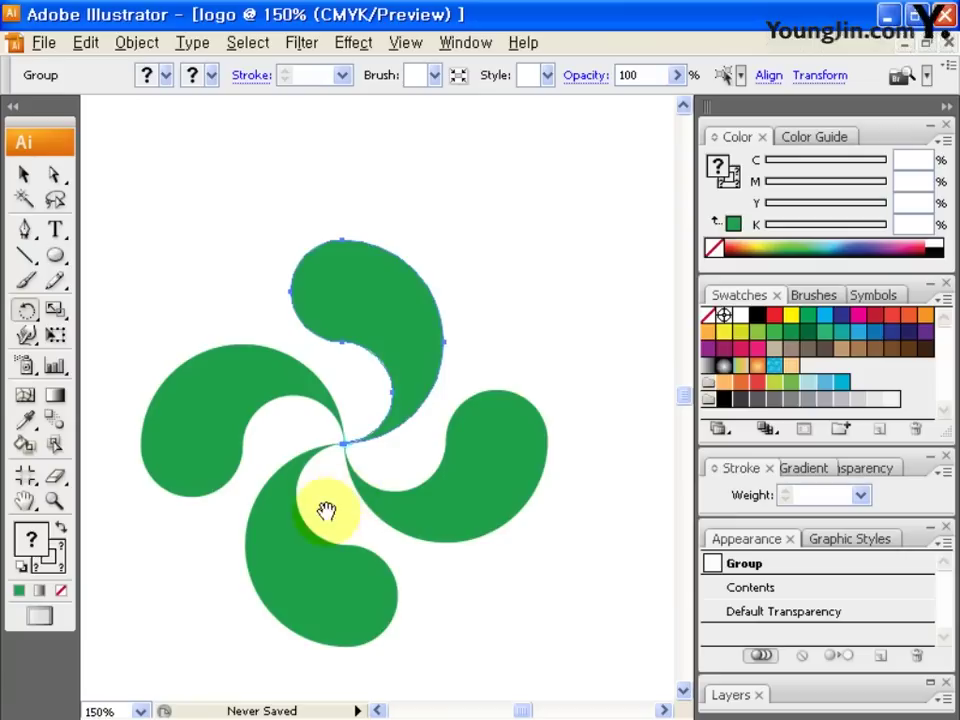
{"action": "left_click_drag", "start_coordinate": [347, 439], "coordinate": [377, 388]}
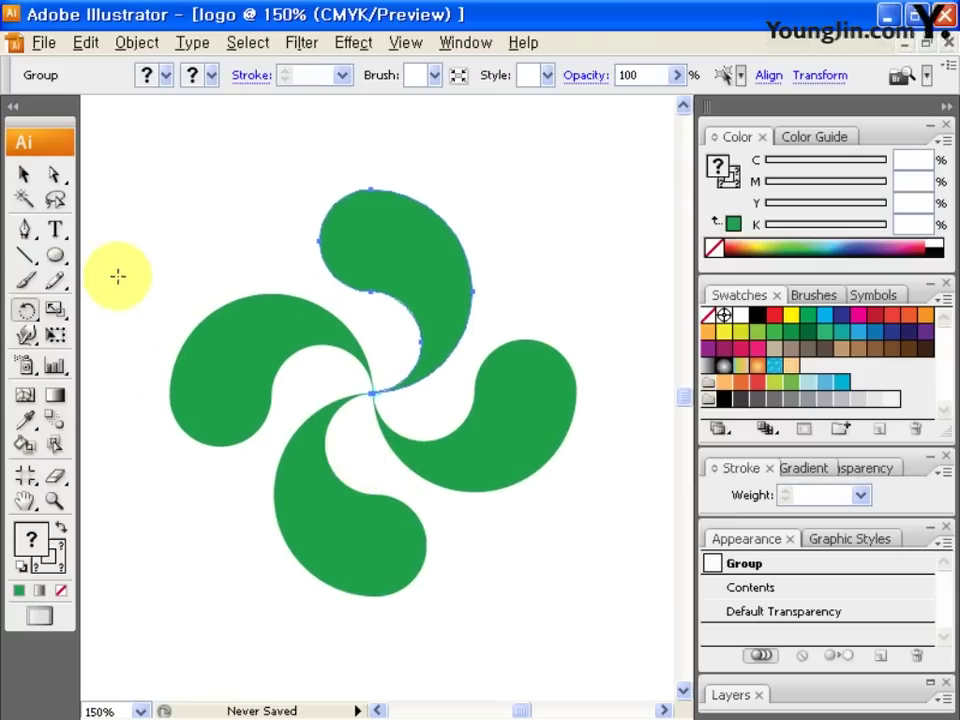
Step: Fill the comma shape on the pinwheel's right side with color 79bc43 and clear the selection
{"action": "left_click", "coordinate": [24, 174]}
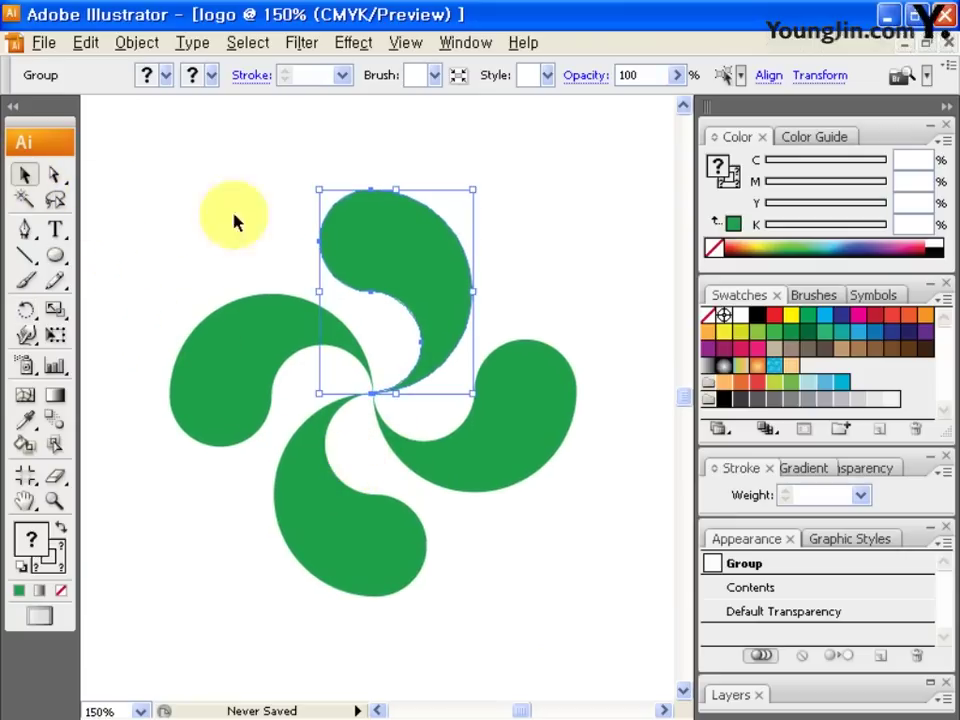
{"action": "left_click", "coordinate": [536, 427]}
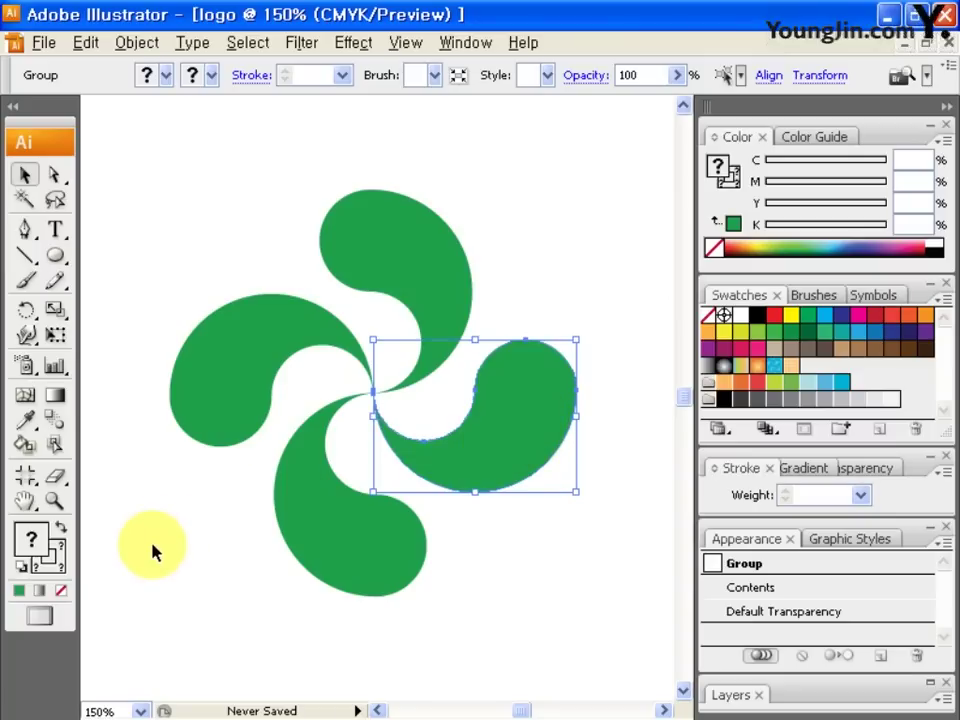
{"action": "double_click", "coordinate": [40, 550]}
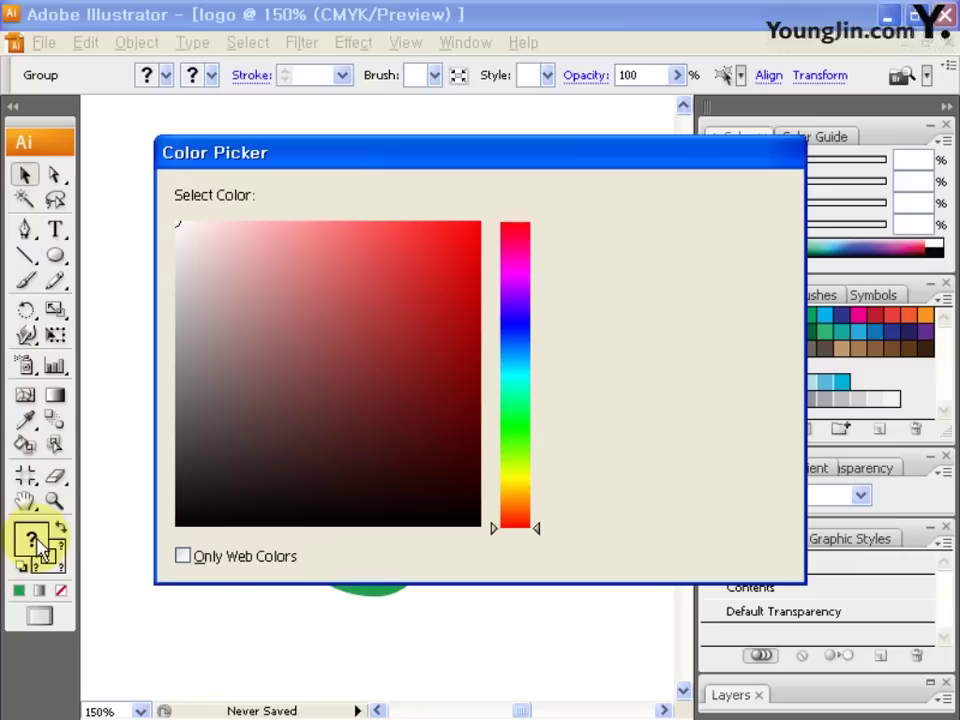
{"action": "double_click", "coordinate": [612, 510]}
{"action": "type", "text": "79bc43"}
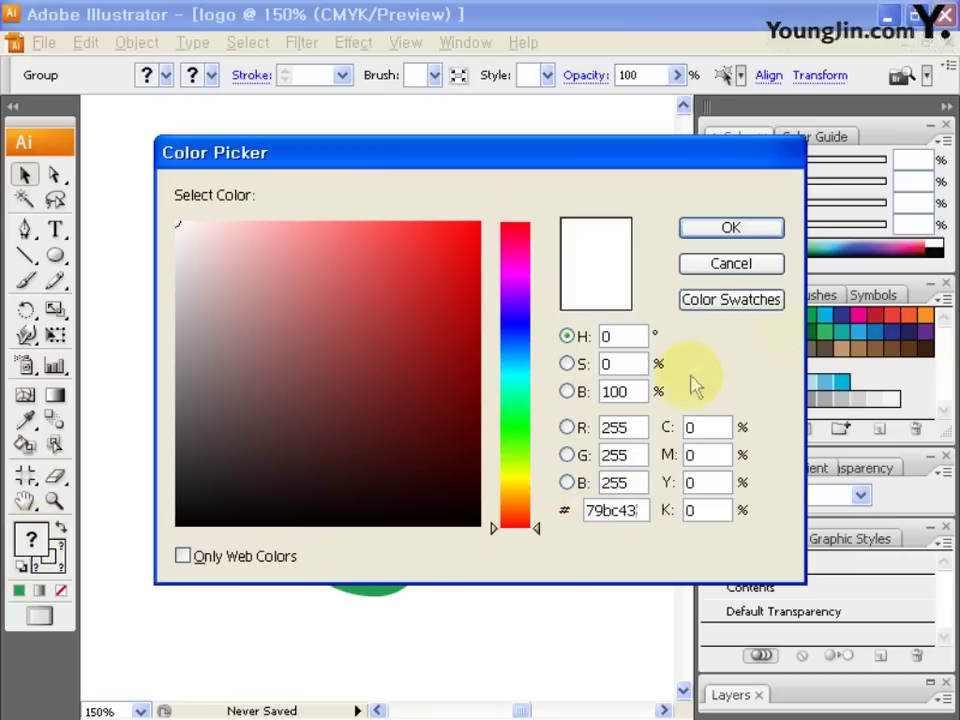
{"action": "key", "text": "Tab"}
{"action": "left_click", "coordinate": [729, 229]}
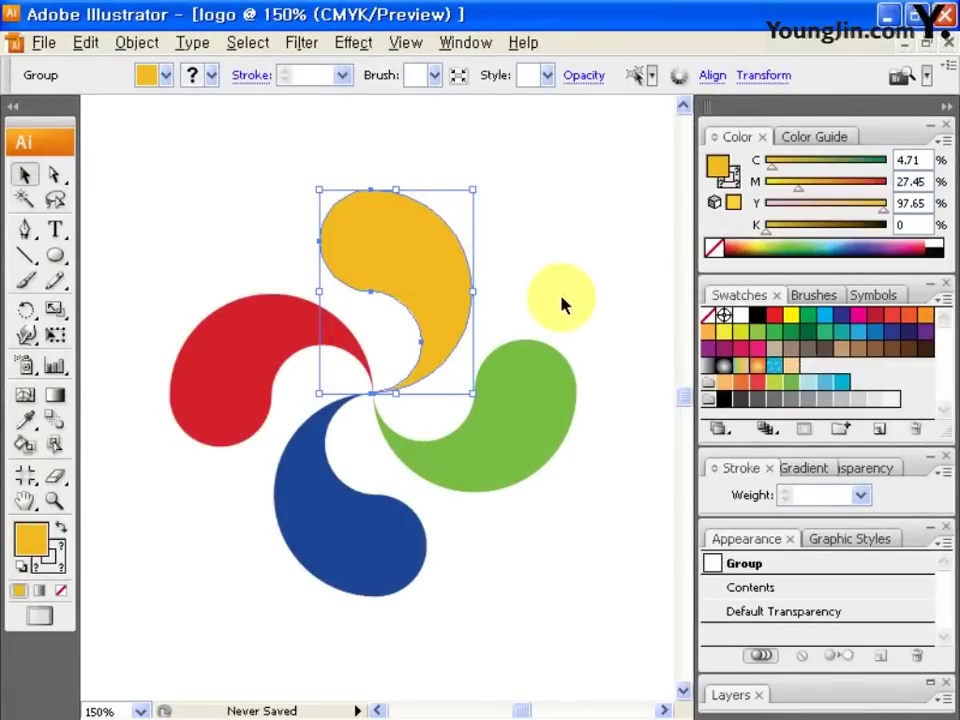
{"action": "left_click", "coordinate": [564, 204]}
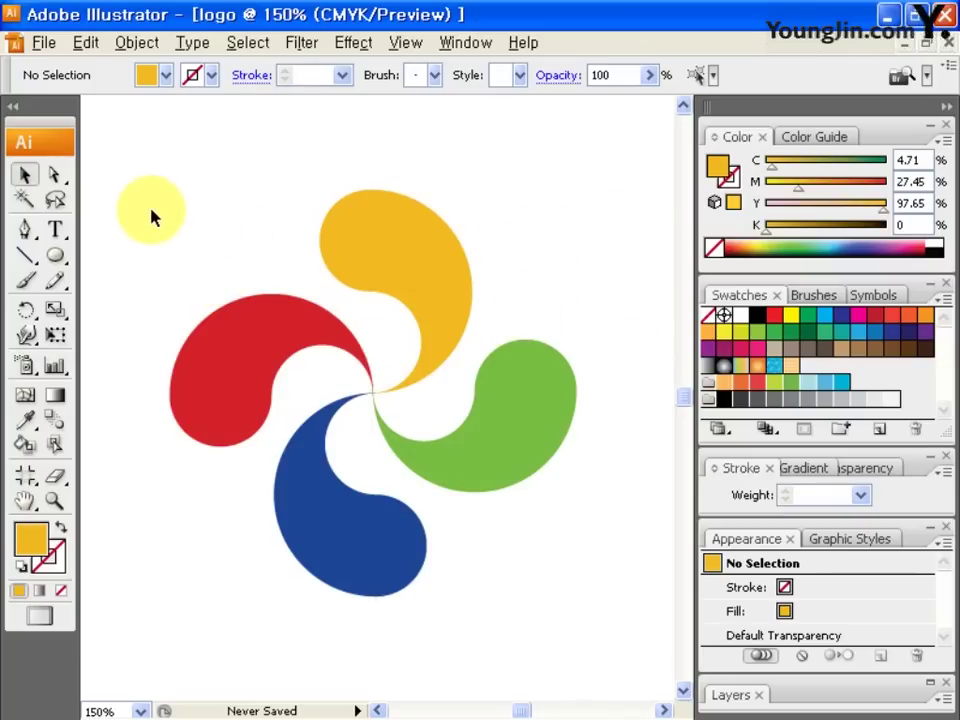
Step: Draw a circle with no fill and a black 000000 stroke around the pinwheel, centered where the four tips meet
{"action": "left_click", "coordinate": [61, 591]}
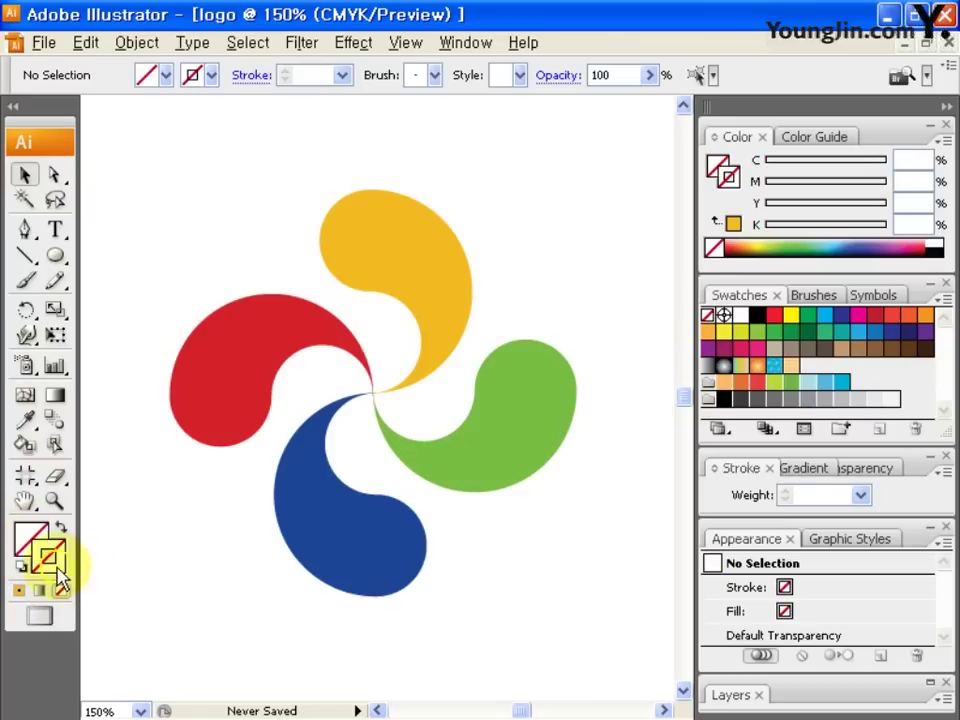
{"action": "double_click", "coordinate": [58, 570]}
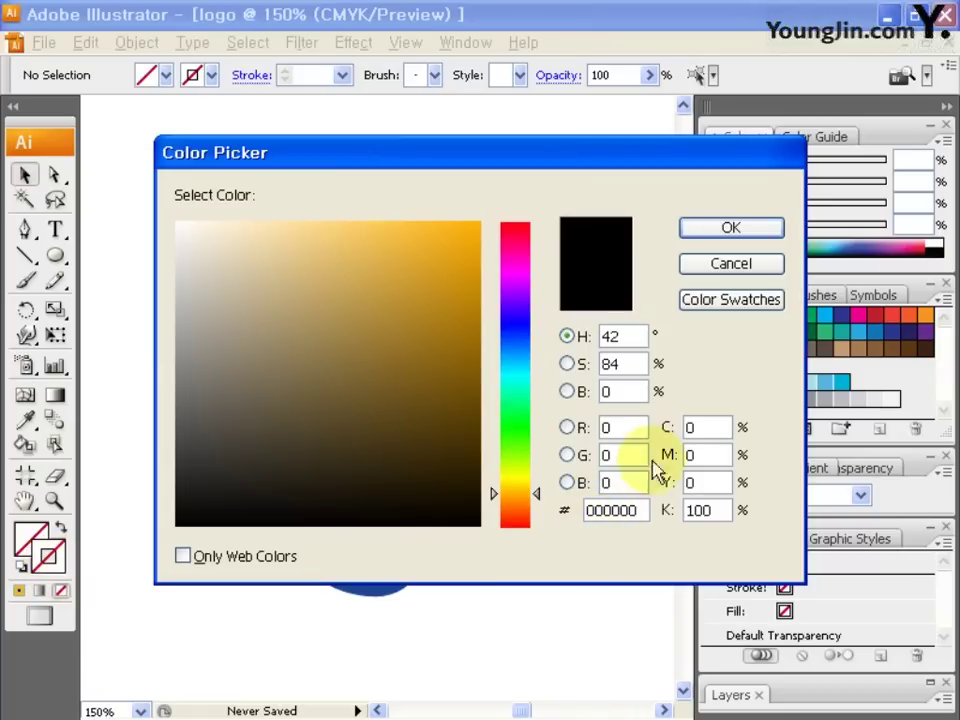
{"action": "left_click", "coordinate": [737, 234]}
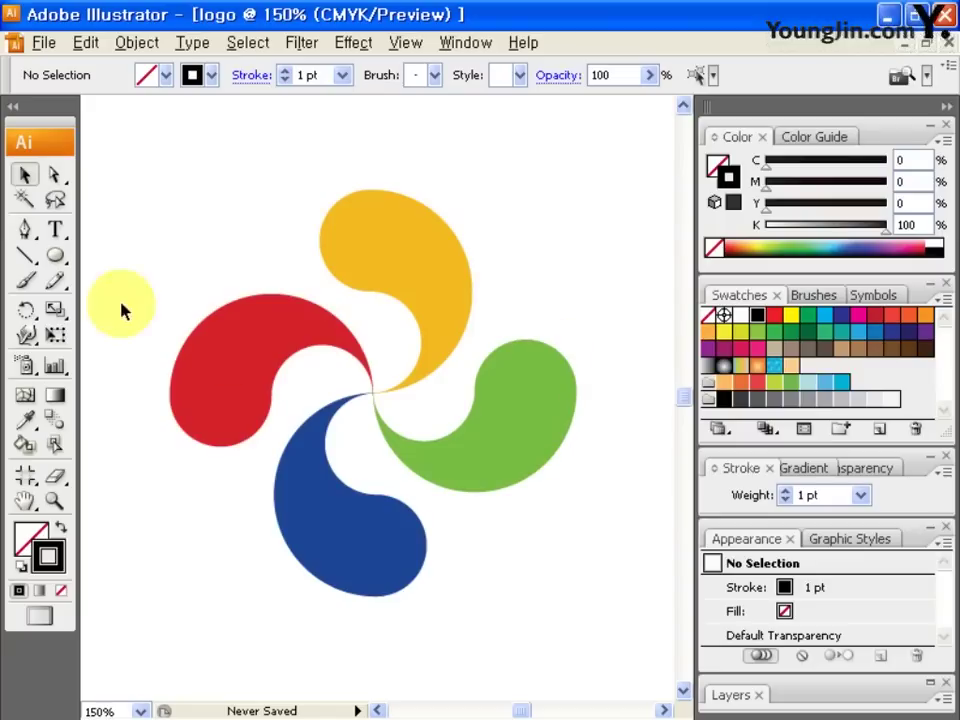
{"action": "left_click", "coordinate": [55, 255]}
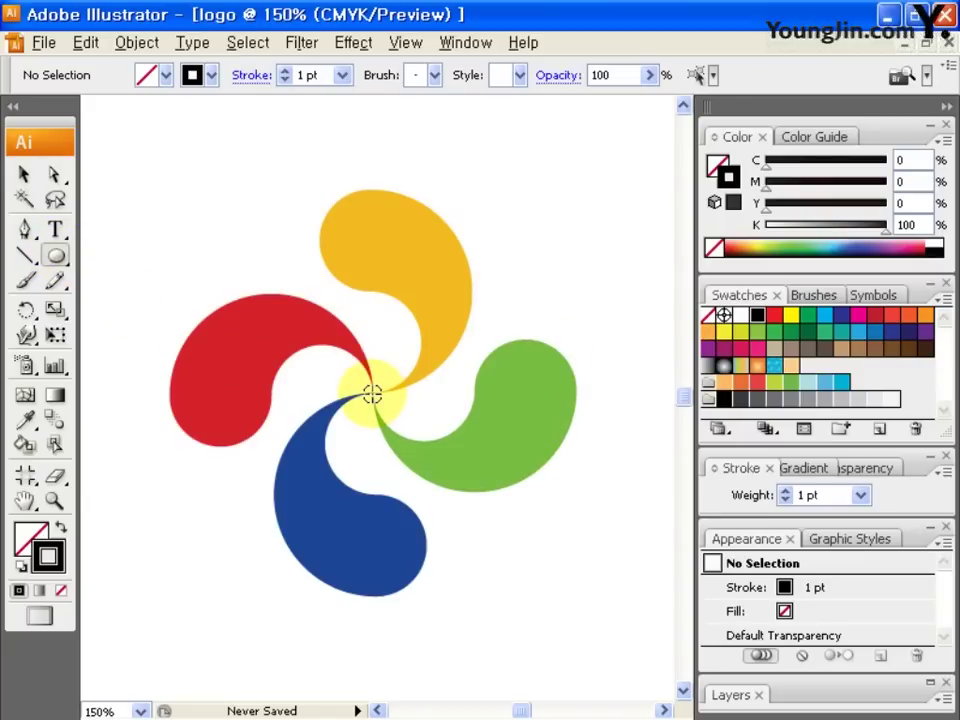
{"action": "mouse_move", "coordinate": [372, 394]}
{"action": "left_mouse_down"}
{"action": "mouse_move", "coordinate": [609, 579]}
{"action": "mouse_move", "coordinate": [586, 576]}
{"action": "left_mouse_up"}
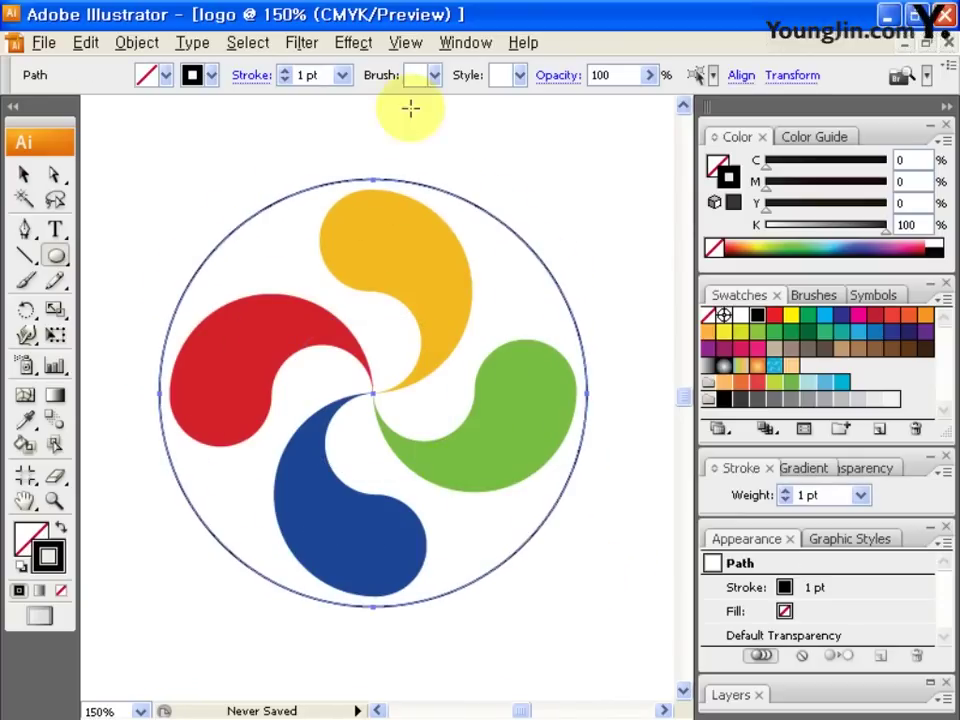
Step: Set the surrounding circle's stroke weight to 6 pt
{"action": "left_click", "coordinate": [342, 75]}
{"action": "left_click", "coordinate": [310, 181]}
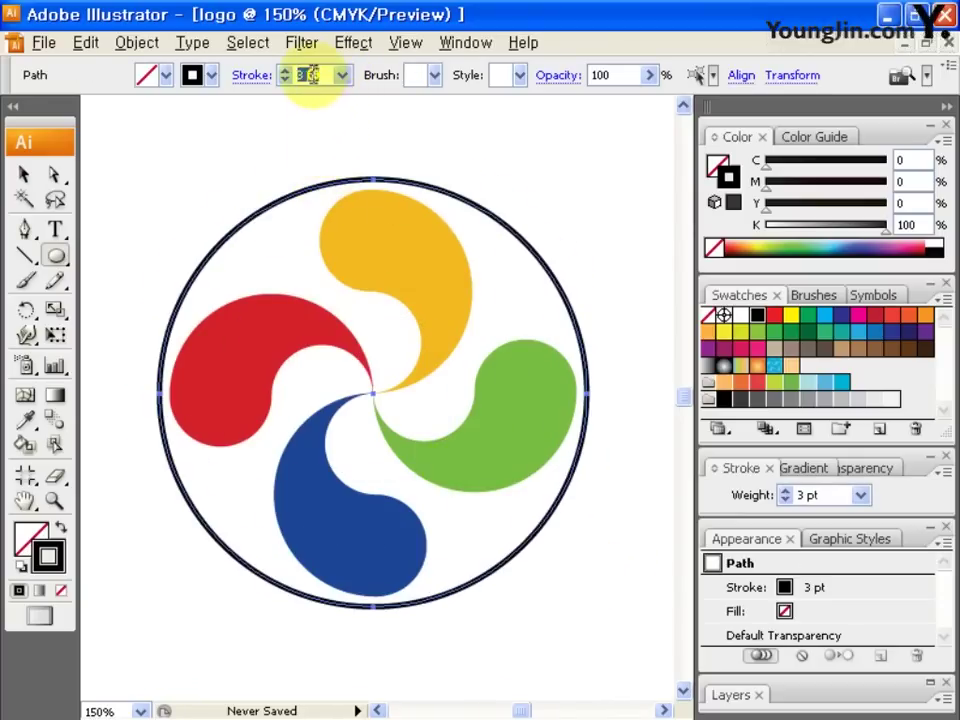
{"action": "type", "text": "4"}
{"action": "key", "text": "Return"}
{"action": "key", "text": "ctrl+1"}
{"action": "key", "text": "Up"}
{"action": "key", "text": "Up"}
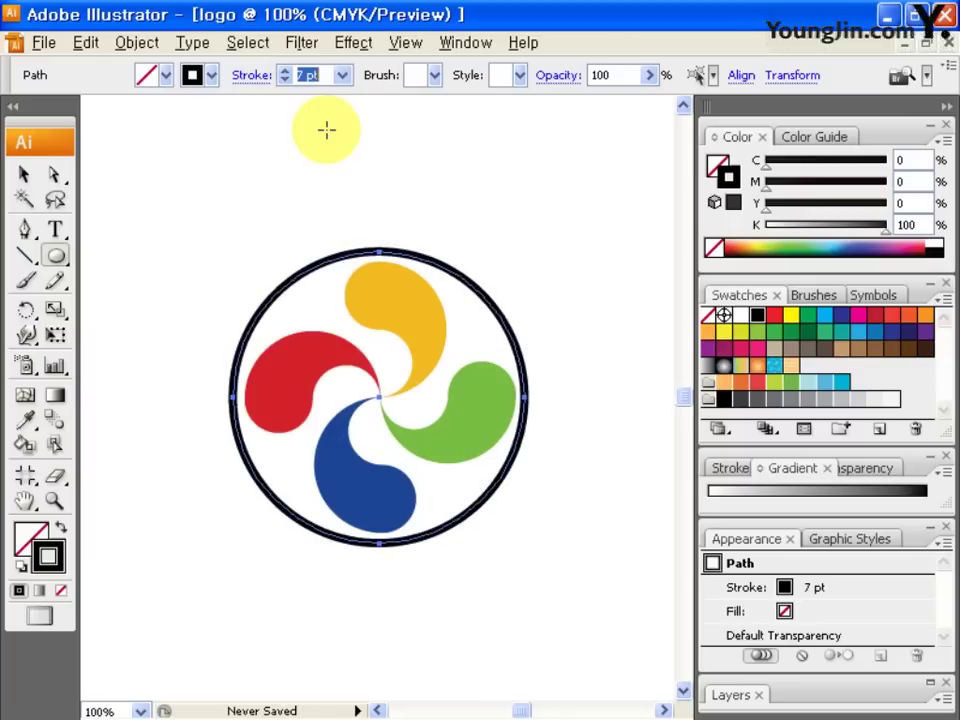
{"action": "key", "text": "Down"}
Step: Convert the circle's stroke into a filled ring with Outline Stroke
{"action": "left_click", "coordinate": [136, 43]}
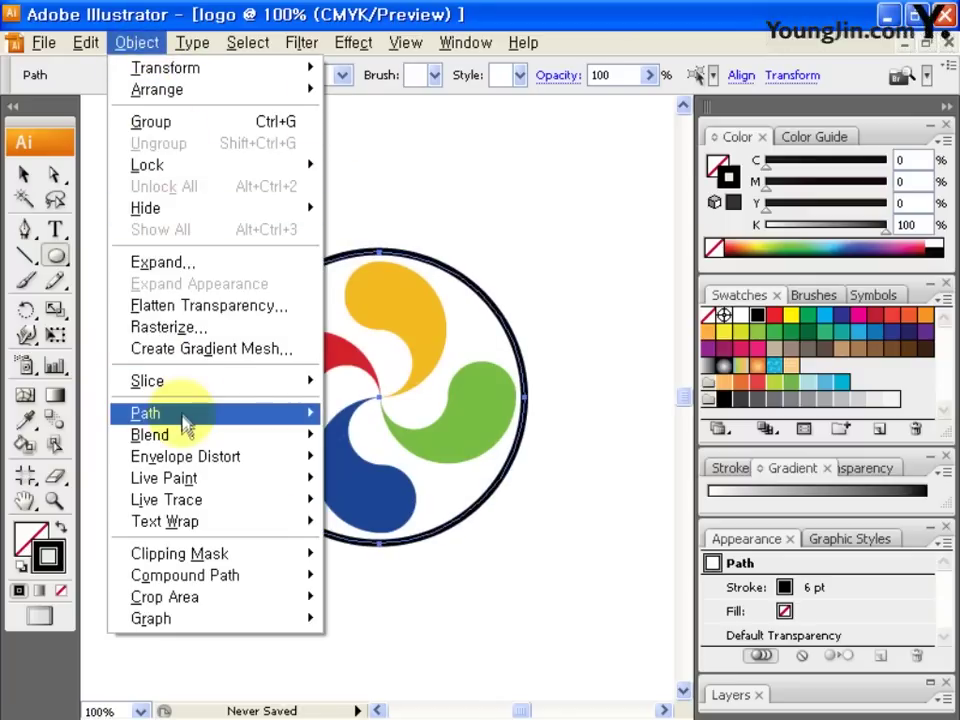
{"action": "mouse_move", "coordinate": [268, 424]}
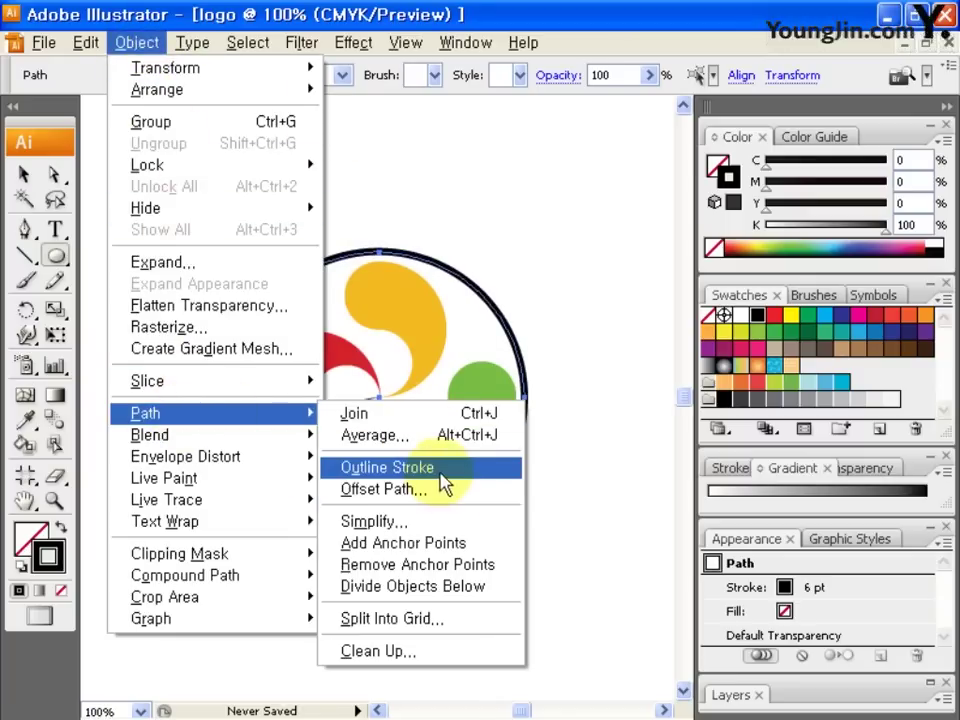
{"action": "left_click", "coordinate": [487, 469]}
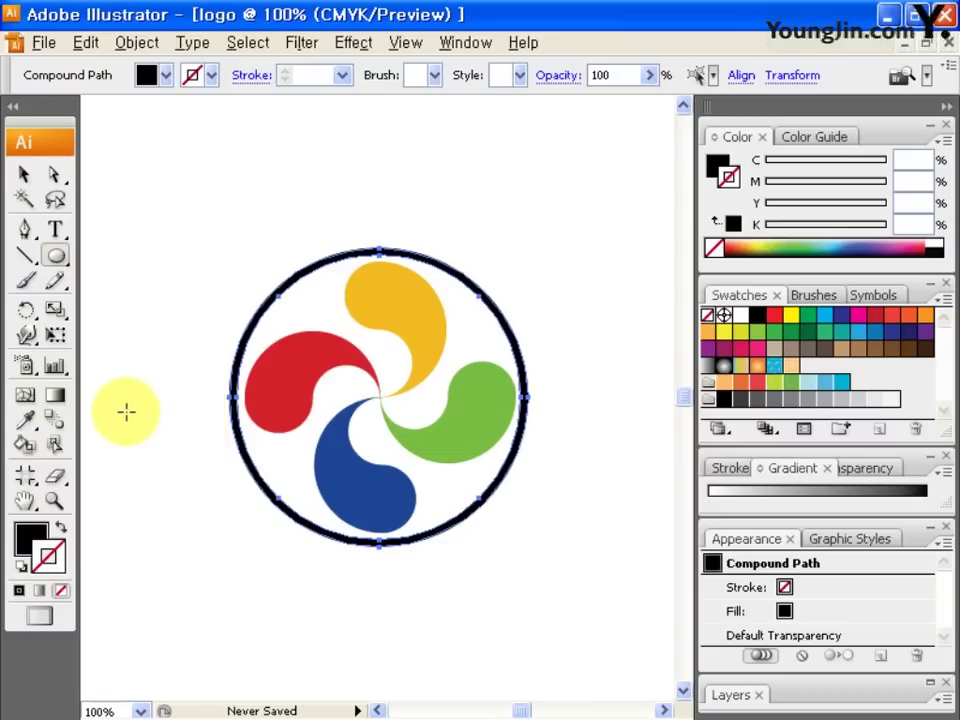
Step: Try a white-to-black gradient fill on the outlined ring and undo it
{"action": "left_click", "coordinate": [55, 395]}
{"action": "left_click", "coordinate": [768, 493]}
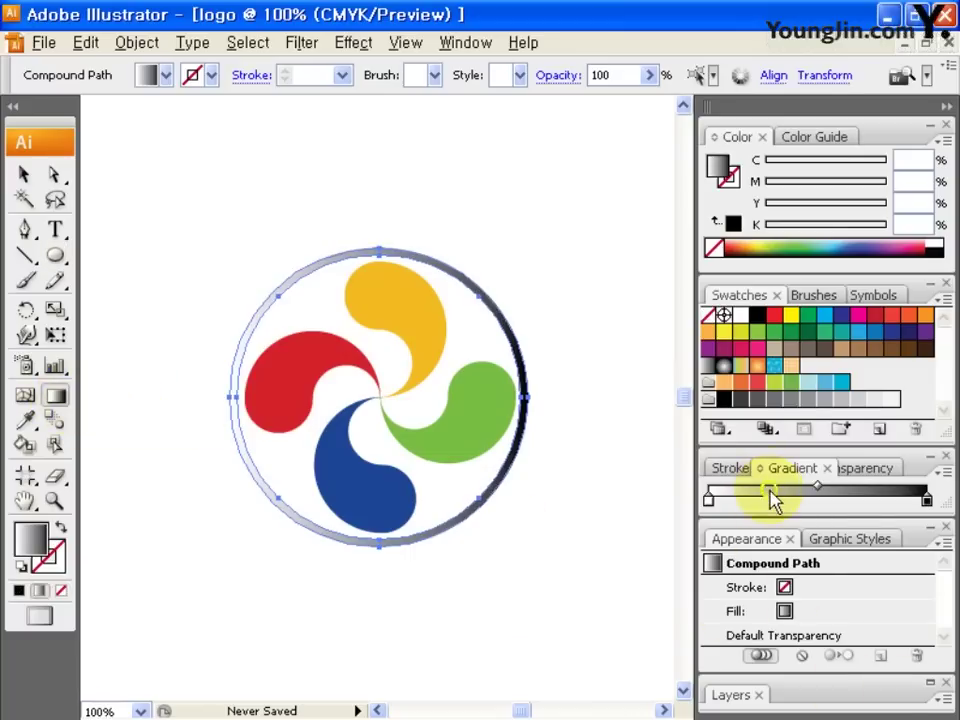
{"action": "left_click", "coordinate": [24, 174]}
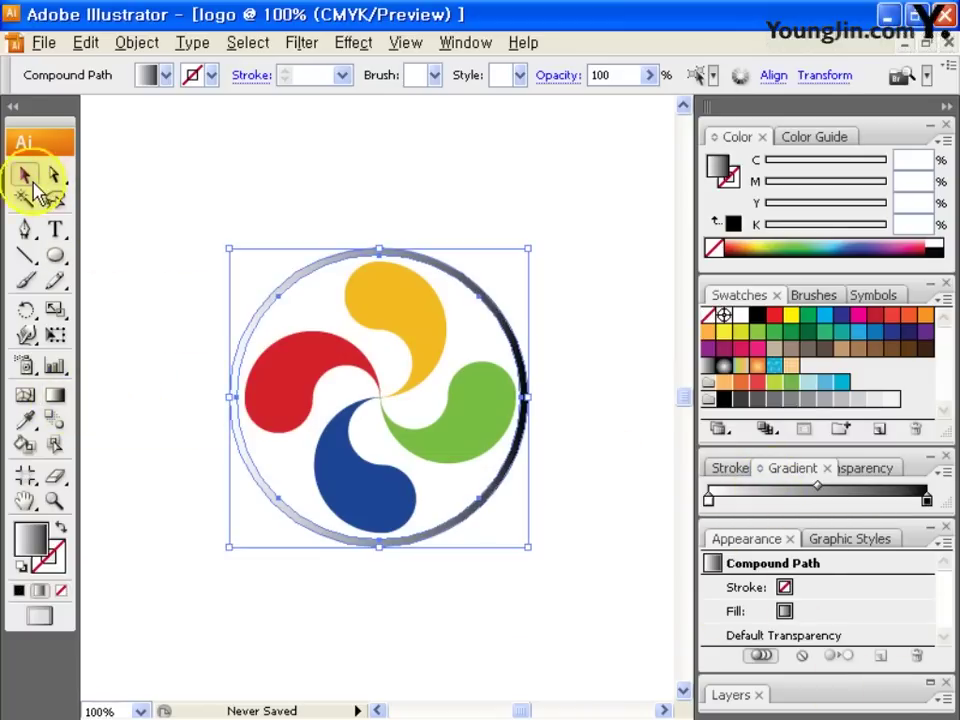
{"action": "key", "text": "ctrl+z"}
Step: Select the ring and all four comma shapes, scale them down proportionally to about half size, and deselect them
{"action": "mouse_move", "coordinate": [197, 210]}
{"action": "left_mouse_down"}
{"action": "mouse_move", "coordinate": [223, 270]}
{"action": "mouse_move", "coordinate": [578, 443]}
{"action": "left_mouse_up"}
{"action": "left_click_drag", "start_coordinate": [527, 247], "coordinate": [459, 318]}
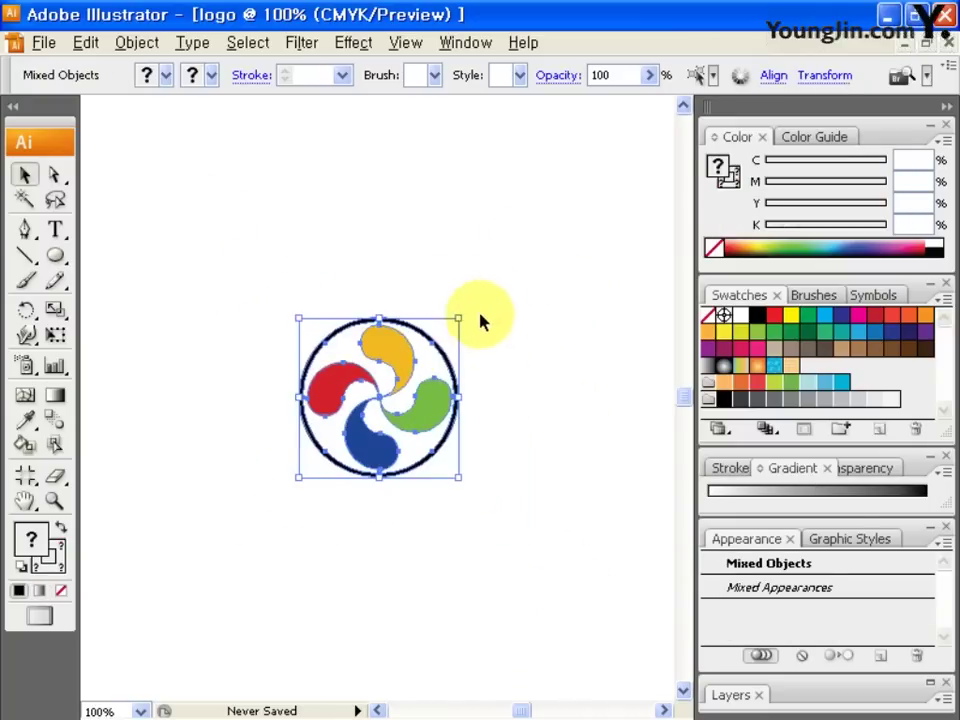
{"action": "left_click_drag", "start_coordinate": [343, 381], "coordinate": [415, 358]}
{"action": "left_click", "coordinate": [390, 515]}
Step: Activate the Type tool and open the Character settings, keeping the emblem in view
{"action": "key", "text": "ctrl+0"}
{"action": "left_click", "coordinate": [55, 229]}
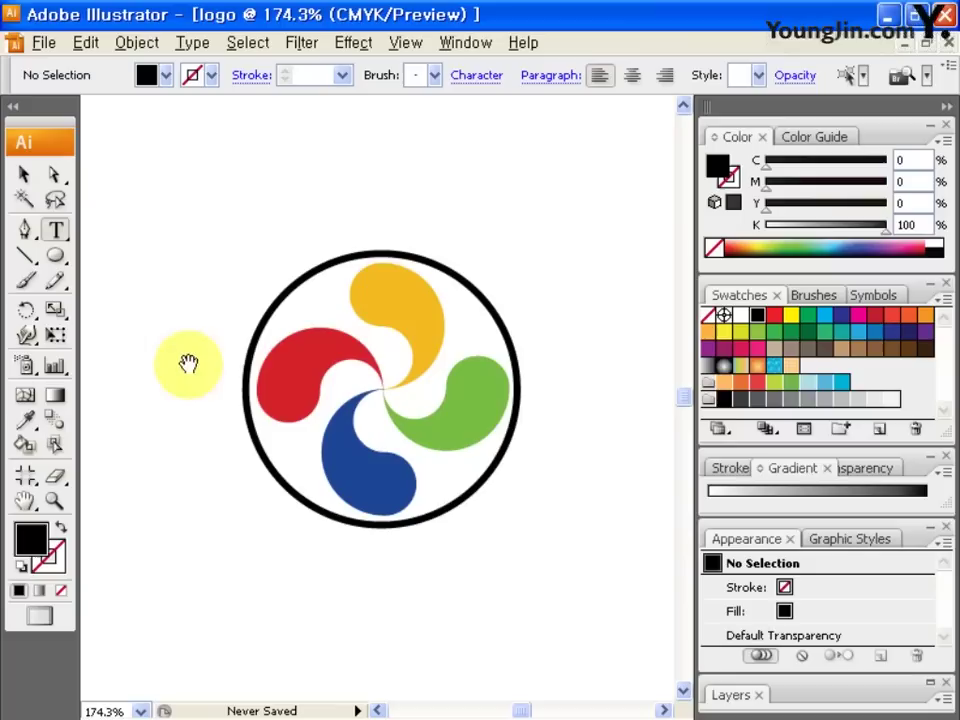
{"action": "key", "text": "ctrl+minus"}
{"action": "left_click", "coordinate": [462, 43]}
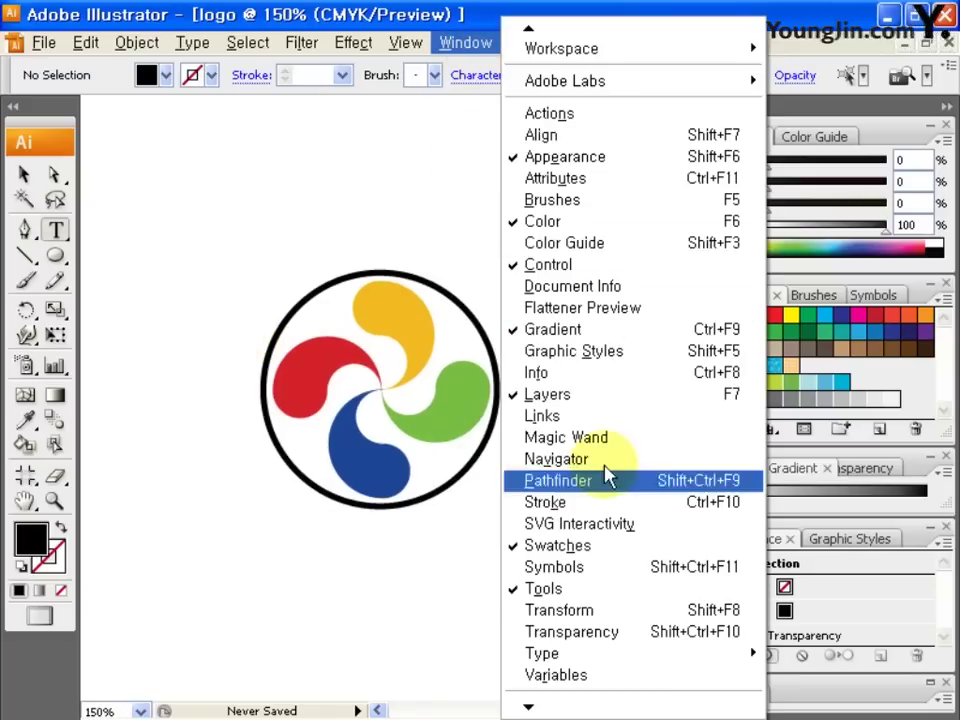
{"action": "mouse_move", "coordinate": [607, 665]}
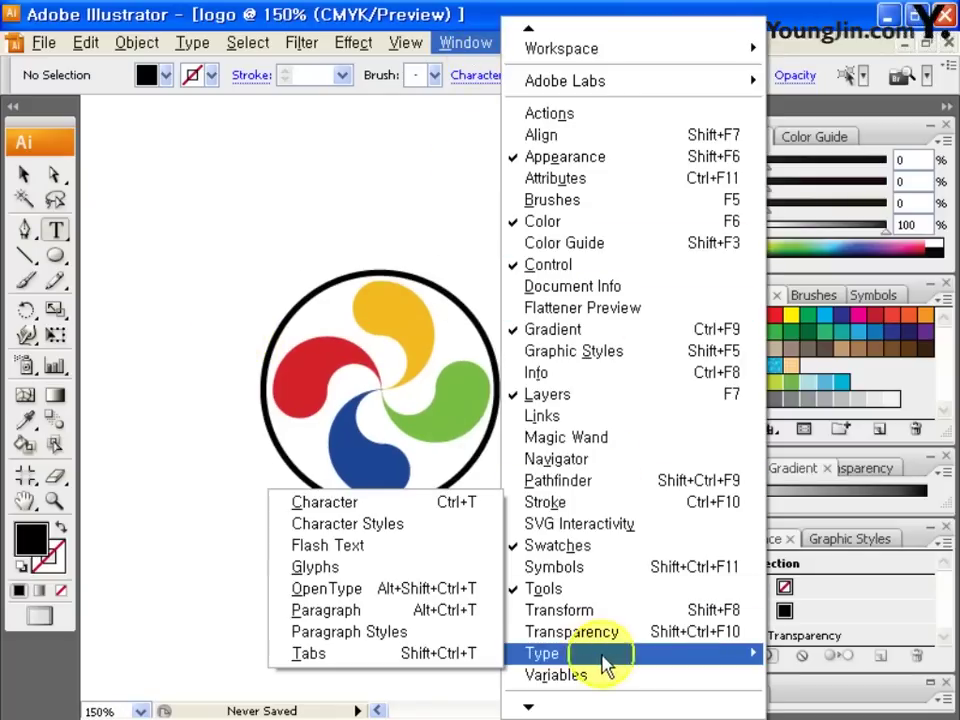
{"action": "left_click", "coordinate": [381, 502]}
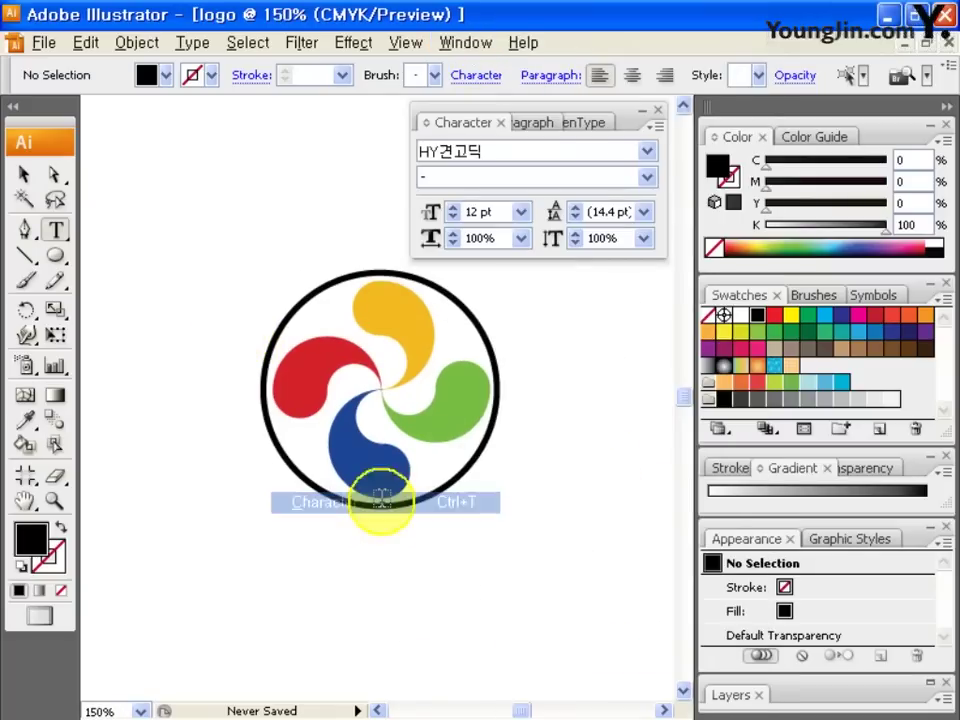
{"action": "left_click_drag", "start_coordinate": [467, 258], "coordinate": [429, 268]}
Step: Add the text "한국" to the left of the emblem in the HY견고딕 font at 18 pt
{"action": "left_click", "coordinate": [525, 148]}
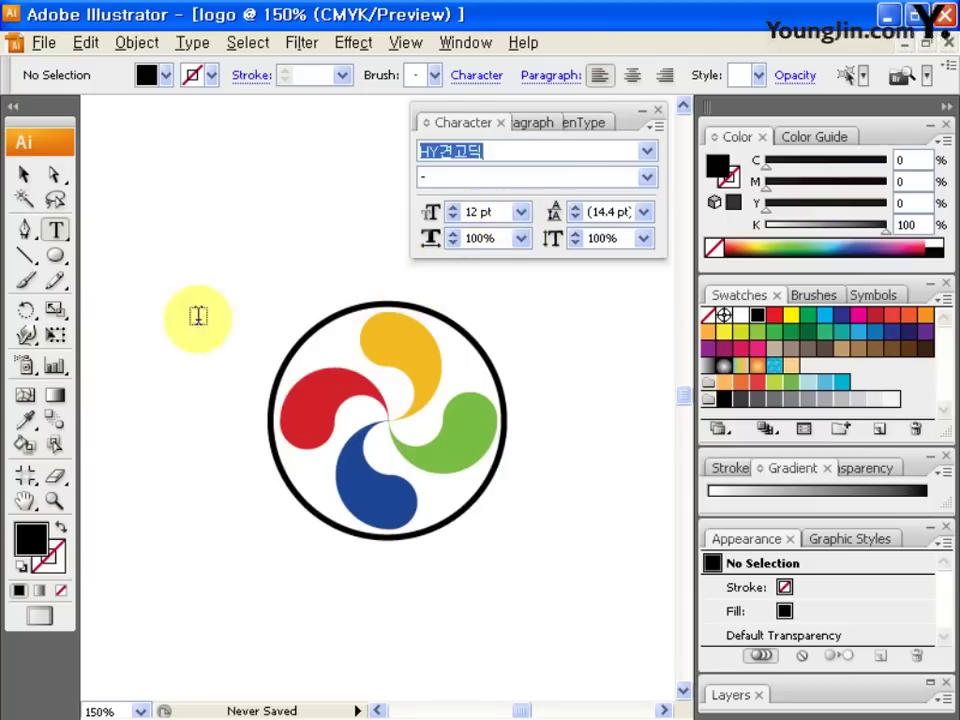
{"action": "left_click", "coordinate": [124, 412]}
{"action": "type", "text": "하"}
{"action": "type", "text": "국"}
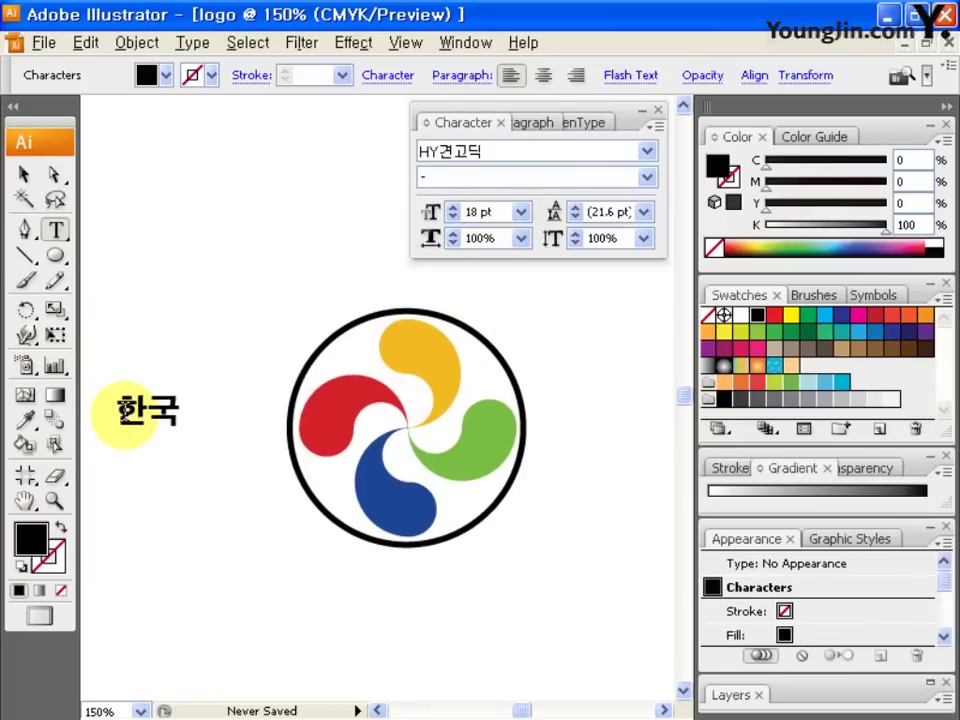
Step: Scale the "한국" text up proportionally to about 84 pt and place it just left of the emblem
{"action": "left_click", "coordinate": [24, 174]}
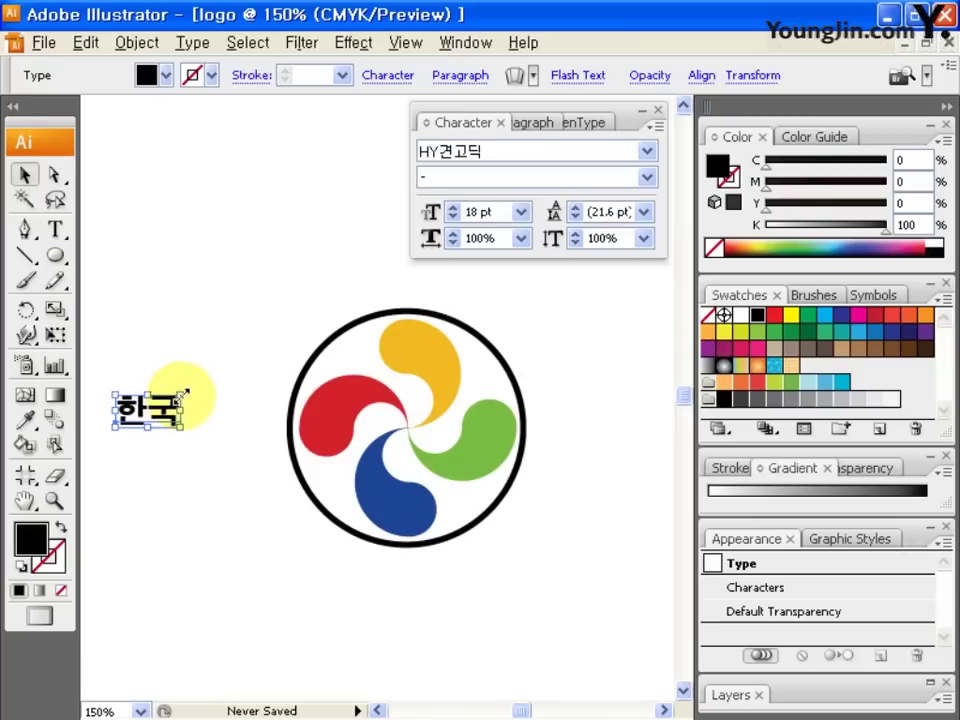
{"action": "left_click_drag", "start_coordinate": [183, 393], "coordinate": [180, 396]}
{"action": "left_click_drag", "start_coordinate": [244, 374], "coordinate": [246, 376]}
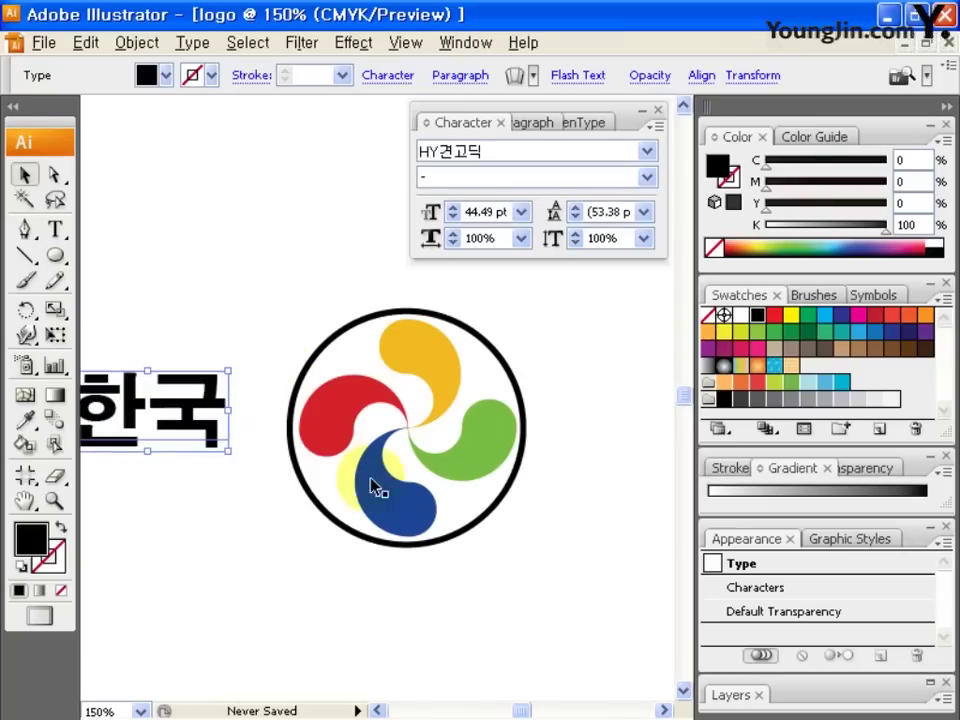
{"action": "left_click_drag", "start_coordinate": [375, 489], "coordinate": [482, 499]}
{"action": "left_click_drag", "start_coordinate": [331, 437], "coordinate": [407, 504]}
{"action": "left_click_drag", "start_coordinate": [504, 459], "coordinate": [526, 484]}
{"action": "left_click", "coordinate": [360, 435]}
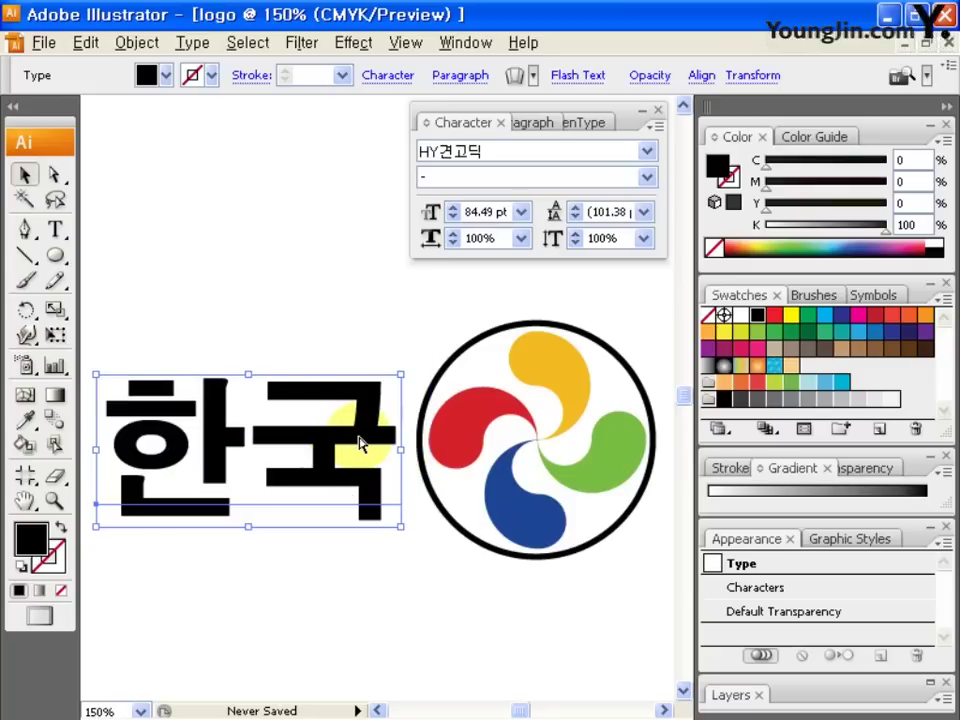
Step: Shift the "한국" text slightly up and left to line it up with the emblem's middle, and deselect it
{"action": "key", "text": "ctrl+minus"}
{"action": "left_click_drag", "start_coordinate": [357, 435], "coordinate": [260, 405]}
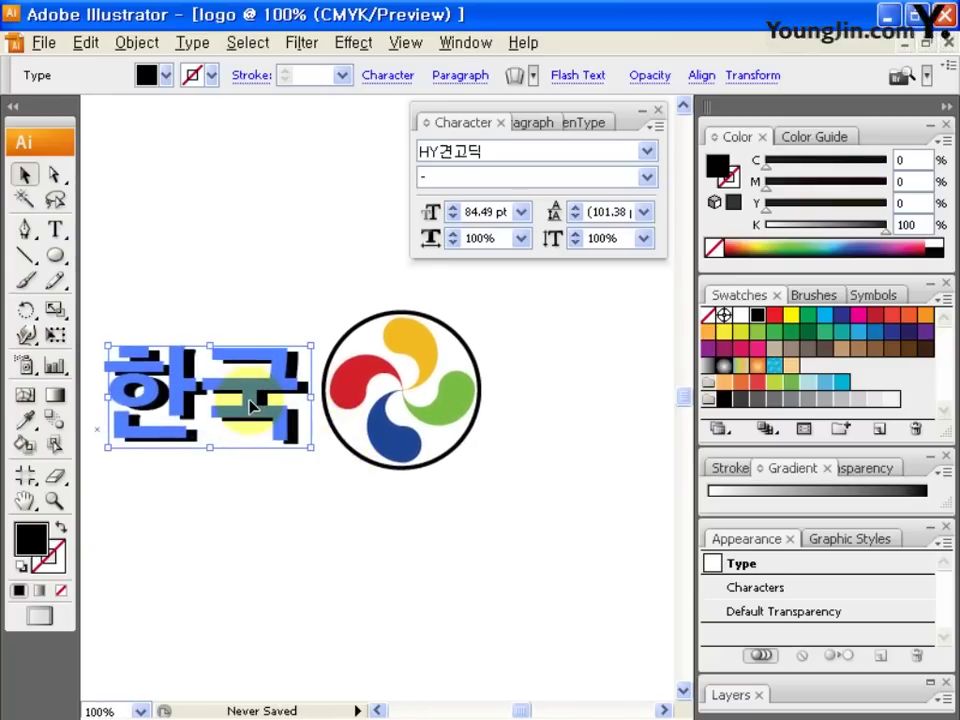
{"action": "left_click", "coordinate": [445, 475]}
{"action": "key", "text": "ctrl+minus"}
{"action": "left_click_drag", "start_coordinate": [443, 465], "coordinate": [422, 456]}
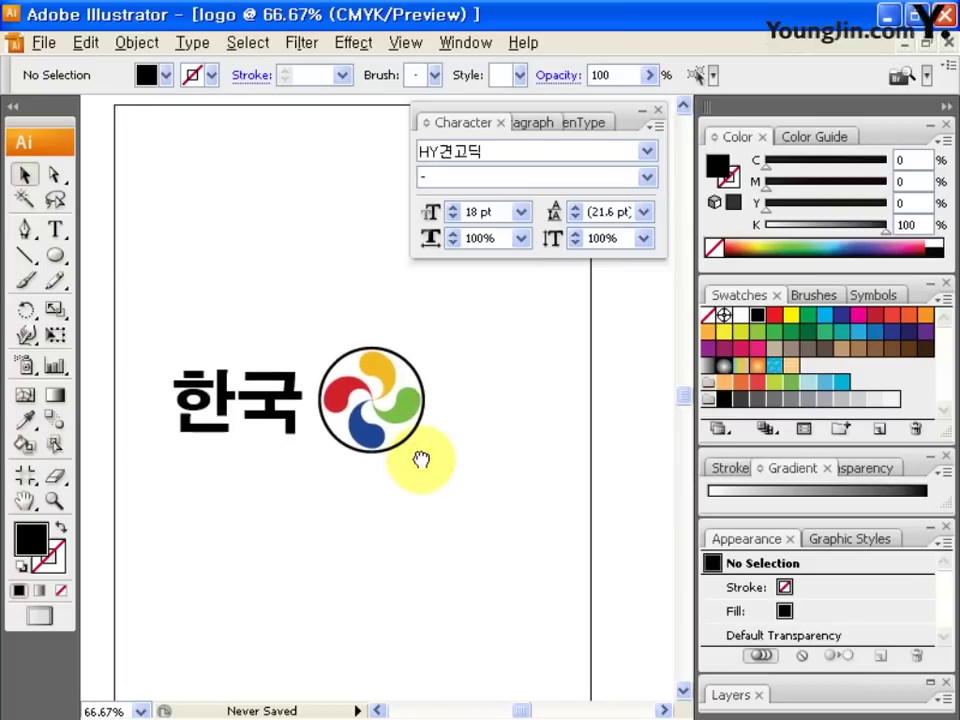
Step: Duplicate the "한국" text horizontally to the right side of the emblem and deselect the copy
{"action": "left_click", "coordinate": [302, 425]}
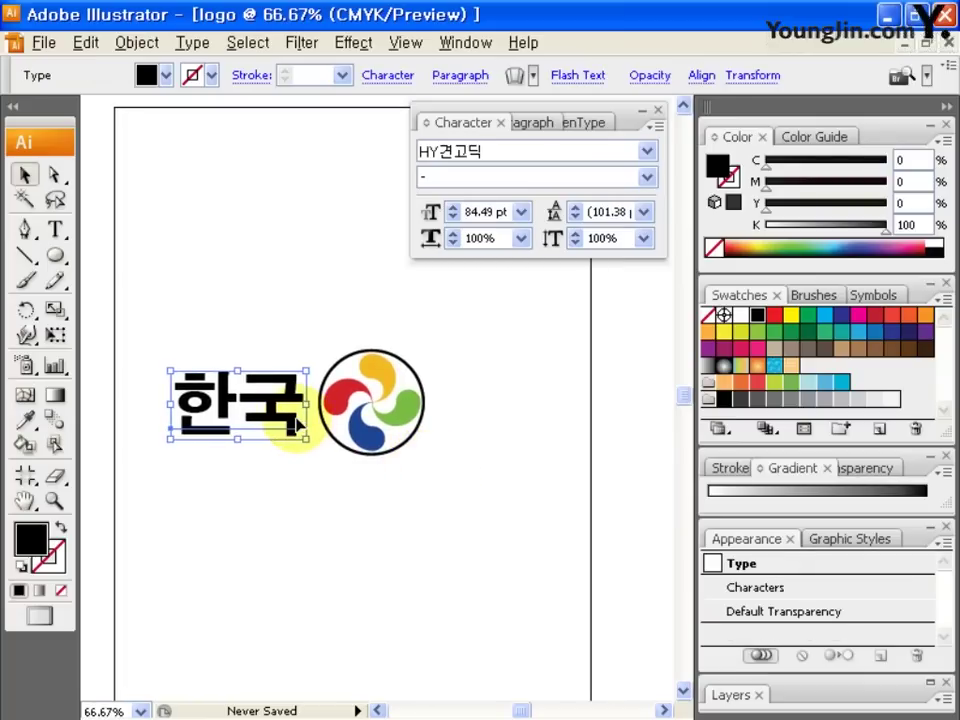
{"action": "left_click_drag", "start_coordinate": [300, 426], "coordinate": [550, 425]}
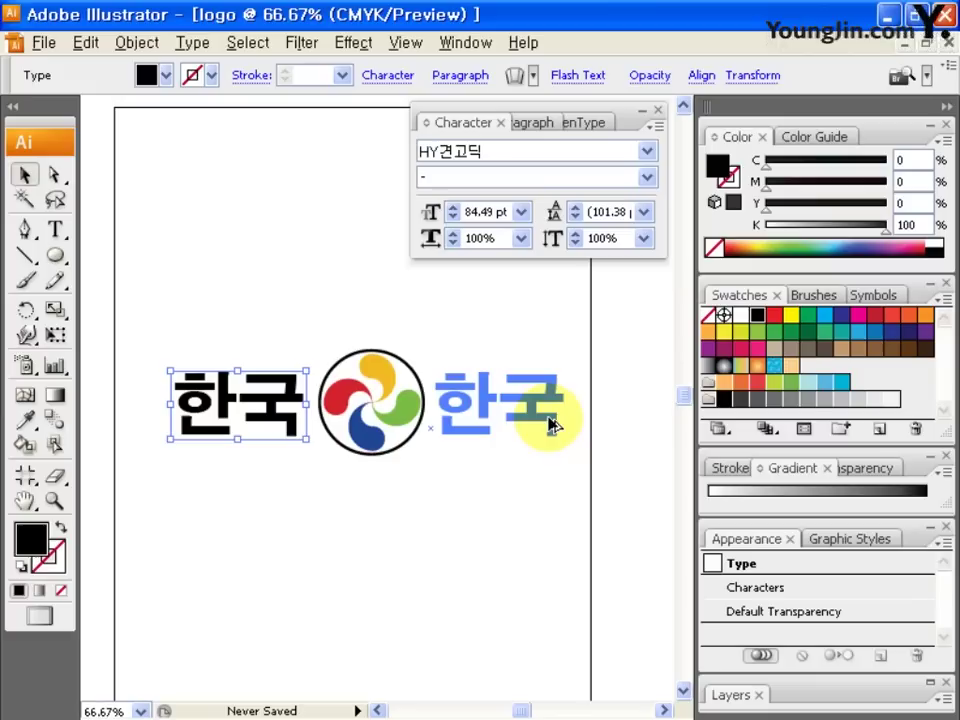
{"action": "mouse_move", "coordinate": [550, 425]}
{"action": "left_mouse_down"}
{"action": "mouse_move", "coordinate": [570, 421]}
{"action": "mouse_move", "coordinate": [550, 424]}
{"action": "left_mouse_up"}
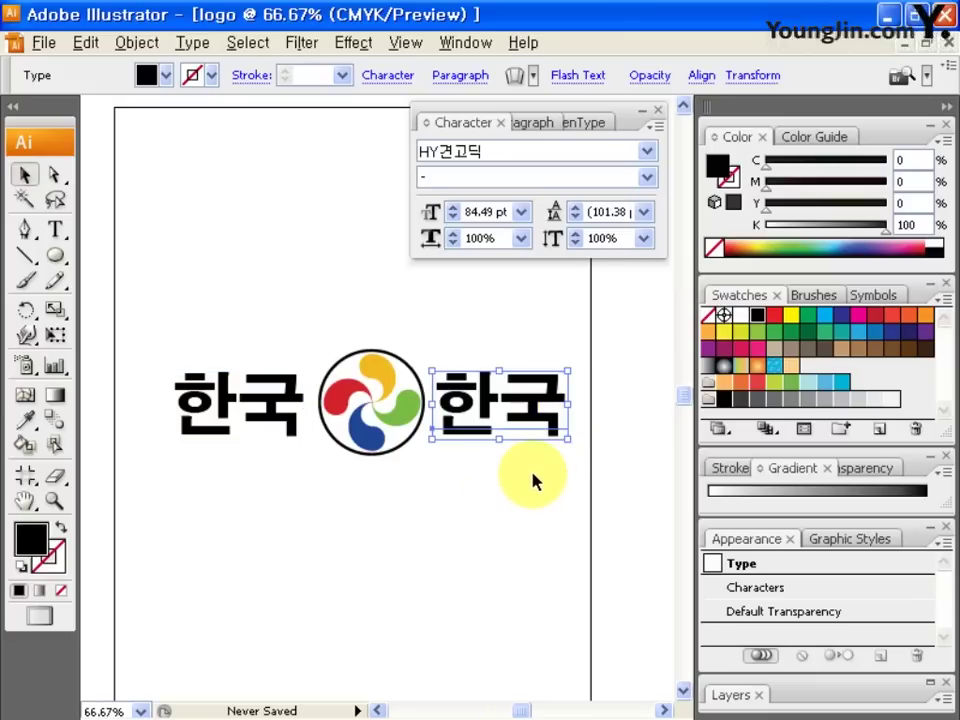
{"action": "left_click", "coordinate": [523, 452]}
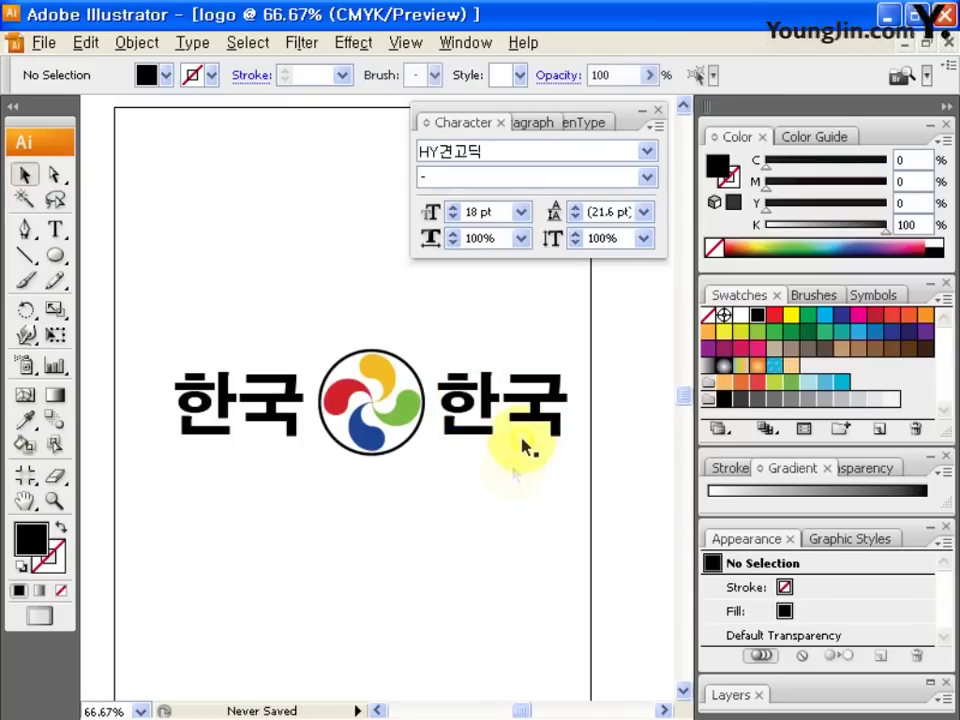
Step: Replace the text of the copy right of the emblem with "나전" and deselect it
{"action": "left_click", "coordinate": [540, 395]}
{"action": "double_click", "coordinate": [568, 405]}
{"action": "left_click_drag", "start_coordinate": [568, 405], "coordinate": [469, 413]}
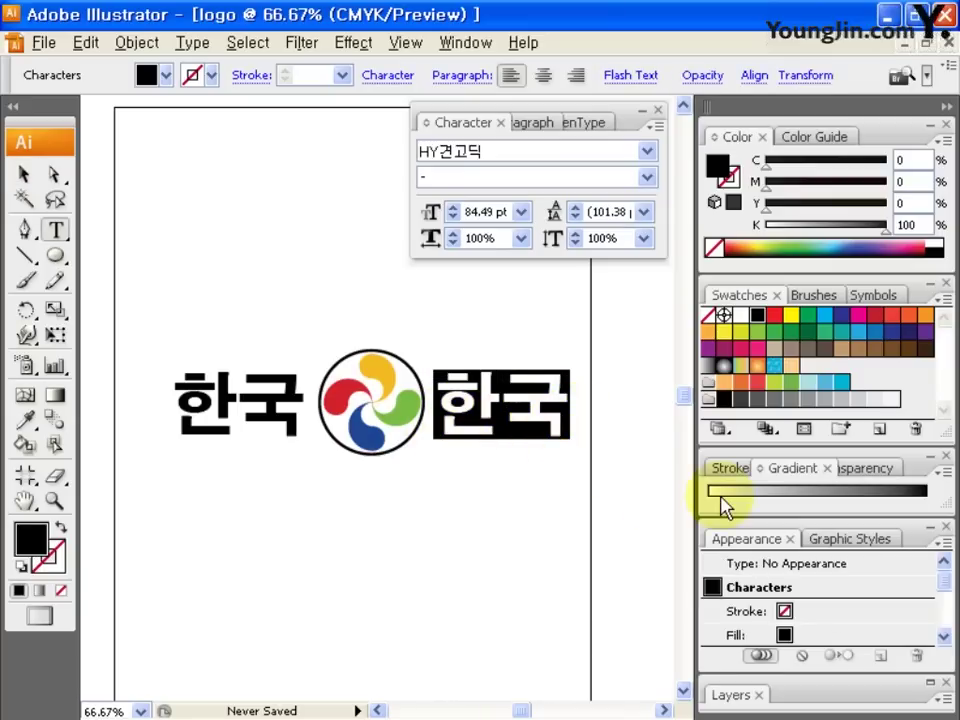
{"action": "key", "text": "ctrl+z"}
{"action": "type", "text": "나전"}
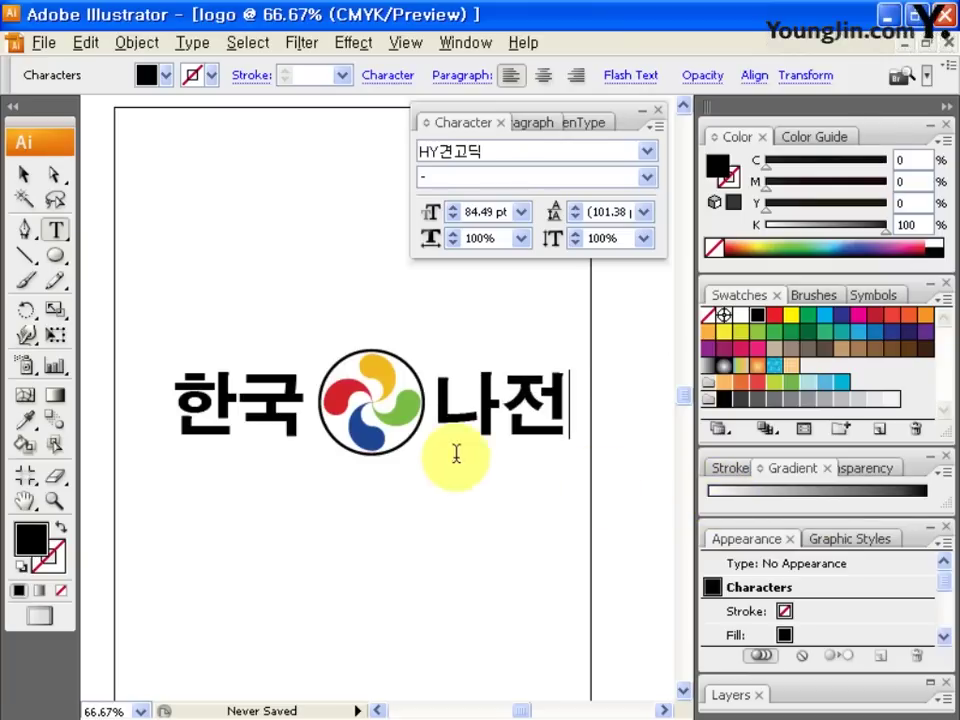
{"action": "left_click", "coordinate": [30, 182]}
{"action": "left_click", "coordinate": [253, 285]}
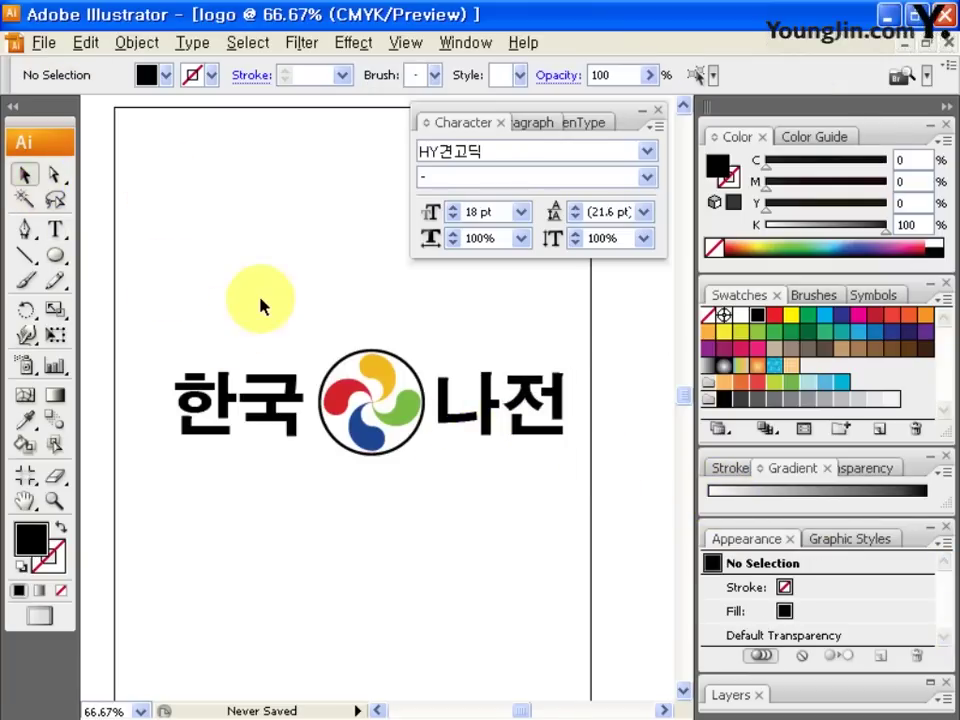
Step: Save the document as logo.ai in the 작업 folder, in Illustrator CS3 format with the default options
{"action": "left_click", "coordinate": [44, 43]}
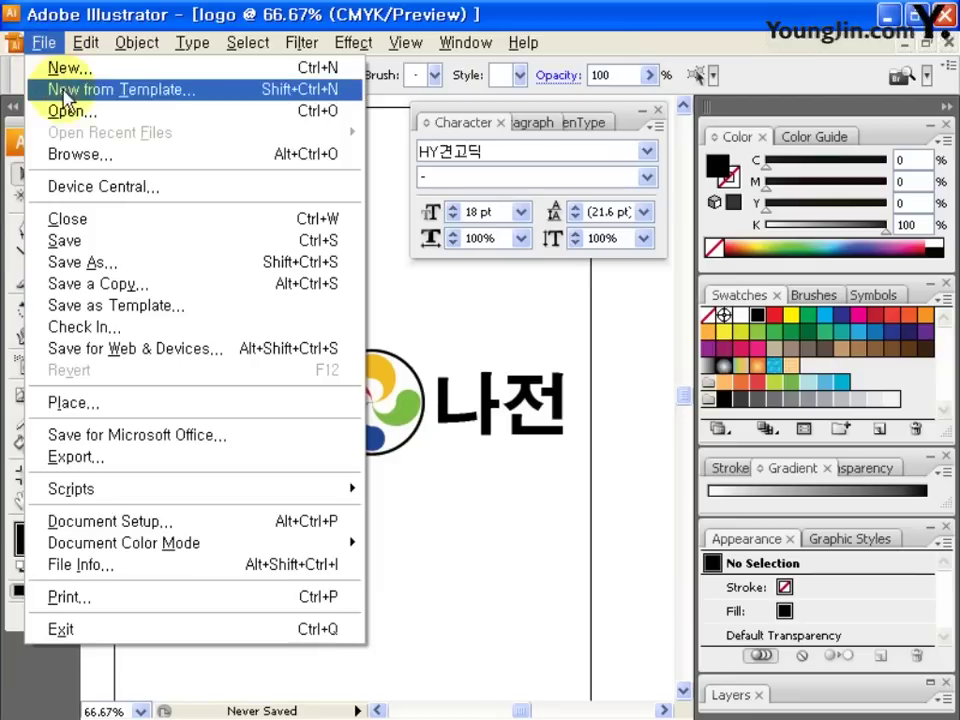
{"action": "left_click", "coordinate": [280, 242]}
{"action": "type", "text": "logo.ai"}
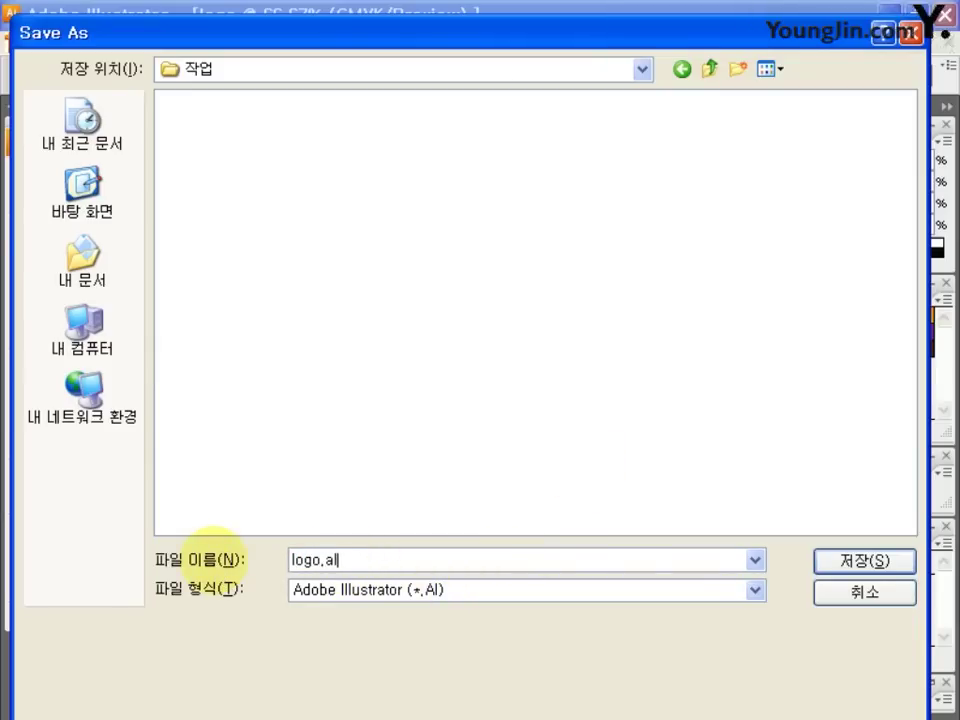
{"action": "left_click", "coordinate": [880, 566]}
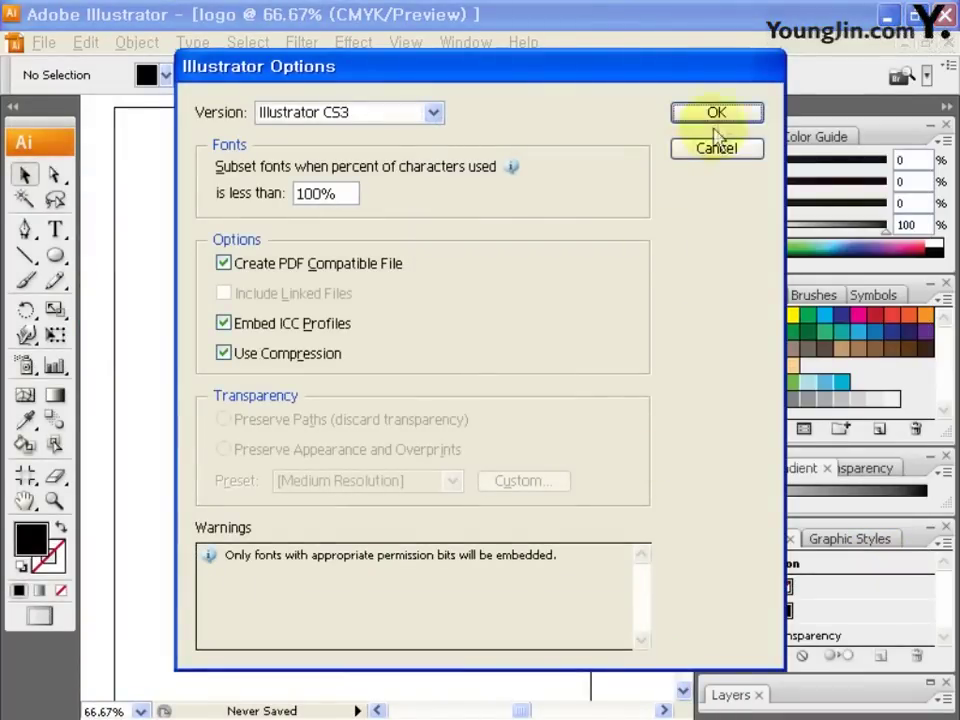
{"action": "left_click", "coordinate": [717, 114]}
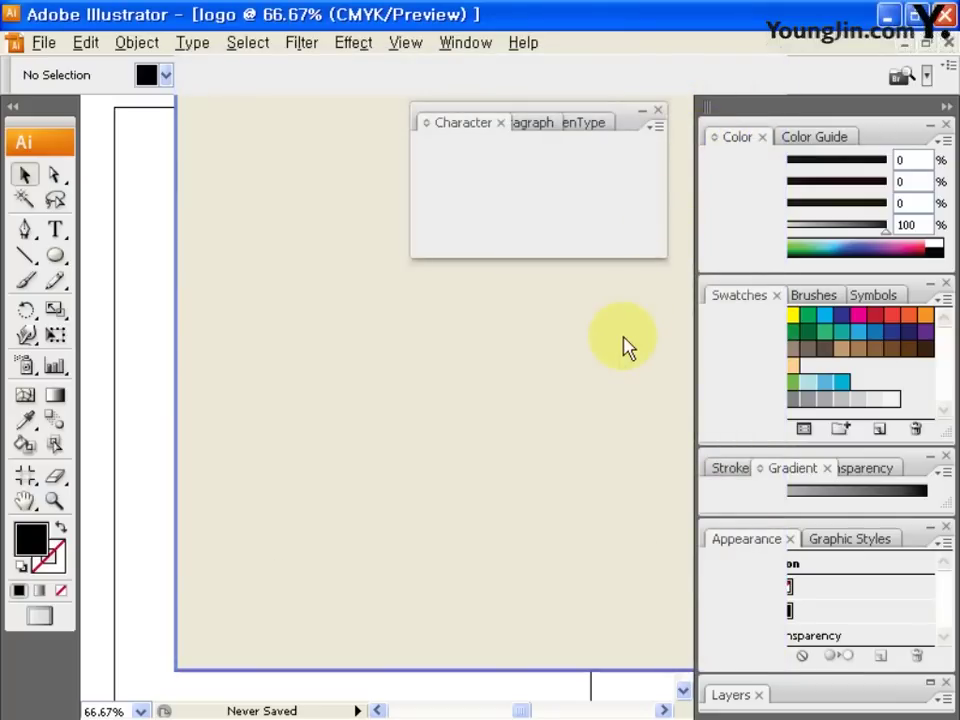